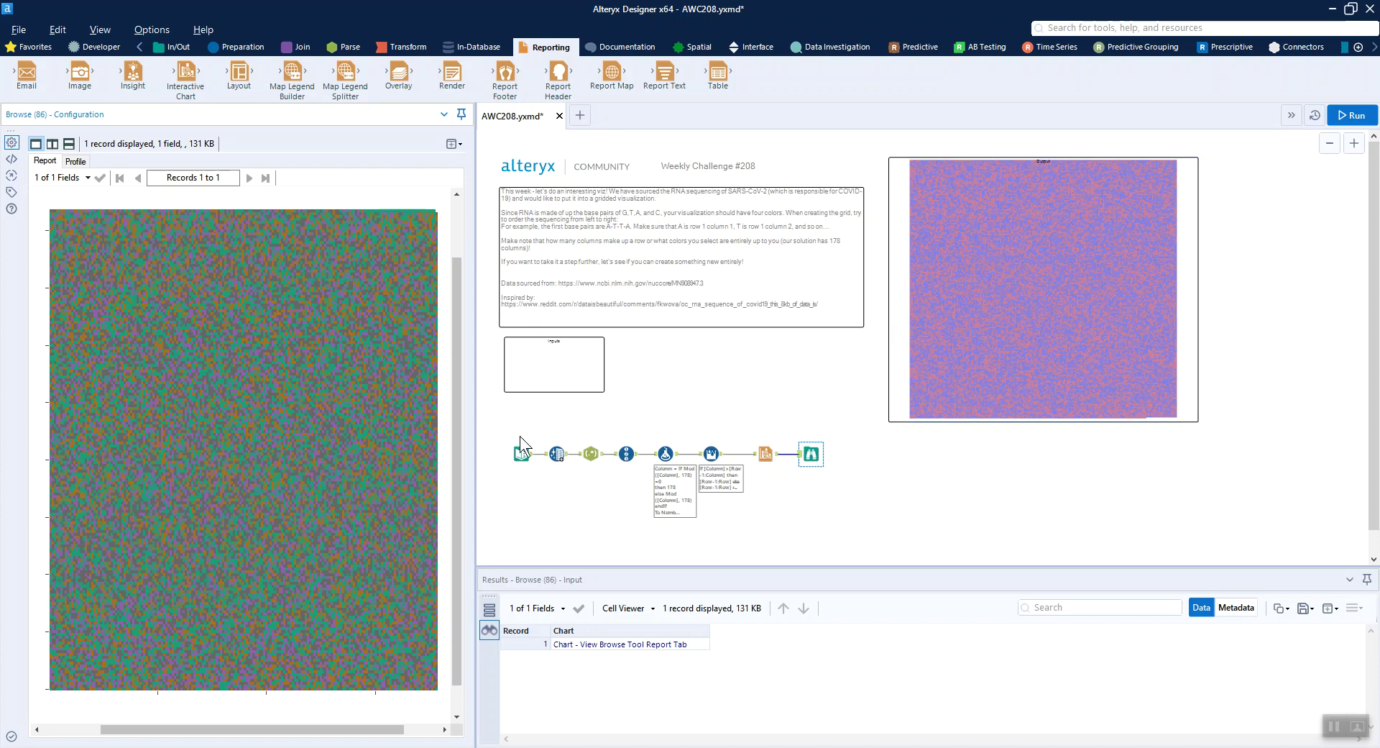
# Select the Text Input tool to show its 499 ORIGIN sequence records
pyautogui.click(524, 457)
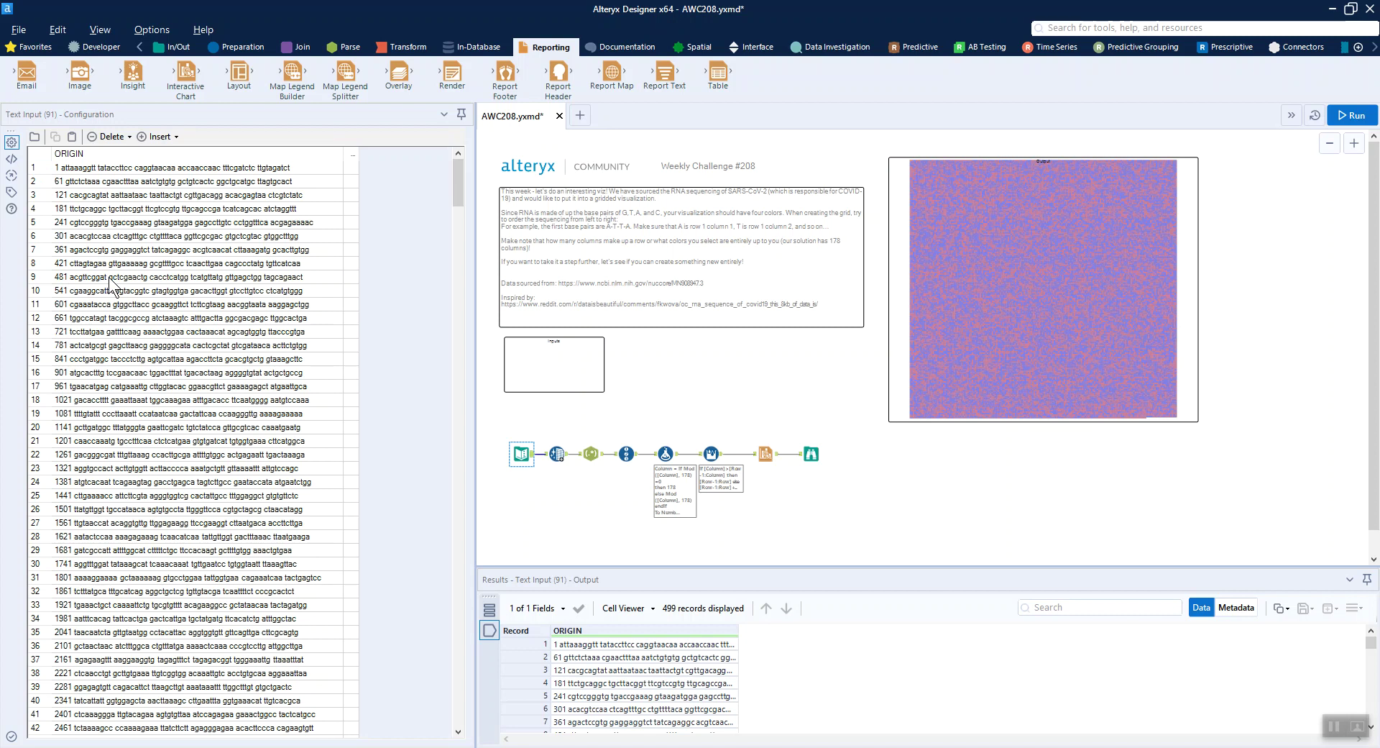
# Show the Data Cleansing output and widen the ORIGIN column to read the cleaned base strings
pyautogui.click(560, 451)
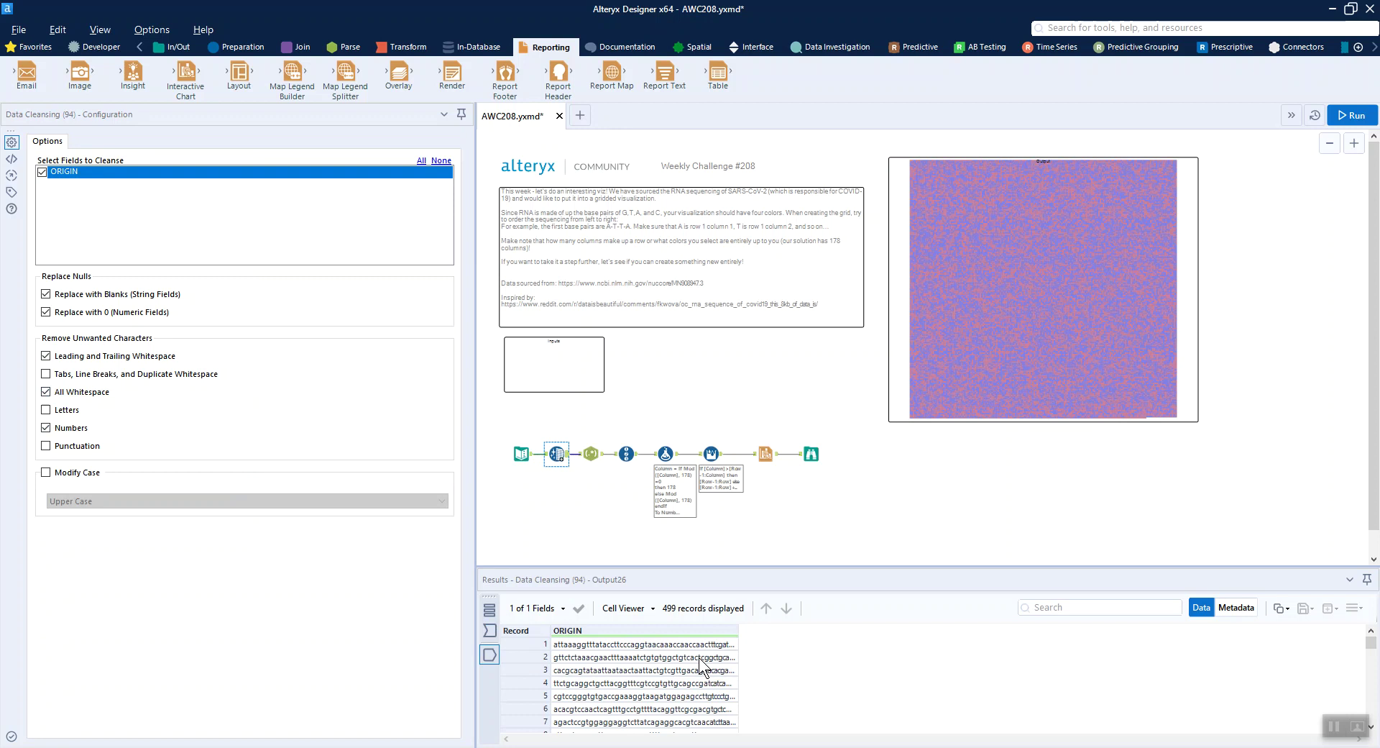
pyautogui.moveTo(739, 627); pyautogui.dragTo(1032, 645)
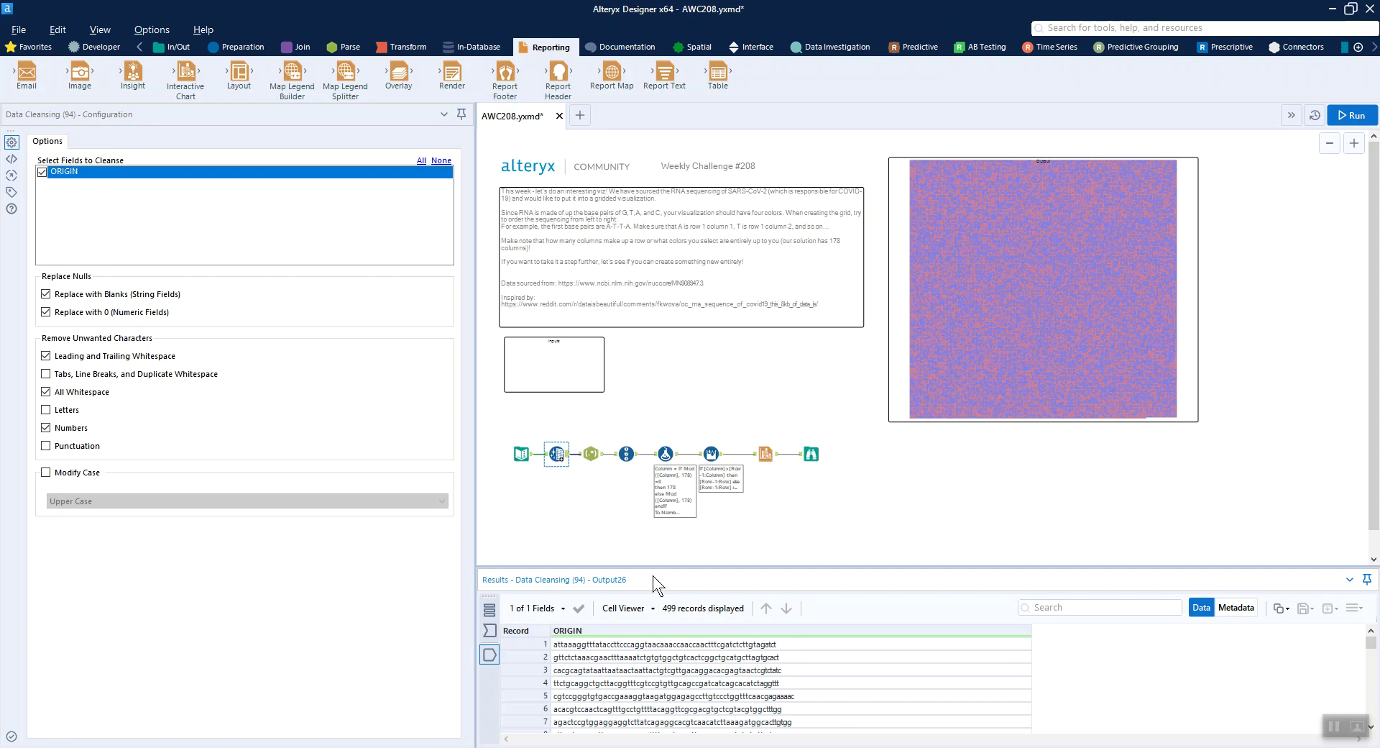
# Inspect the RegEx tool's single-base rows, then select the Record ID numbering step
pyautogui.click(591, 453)
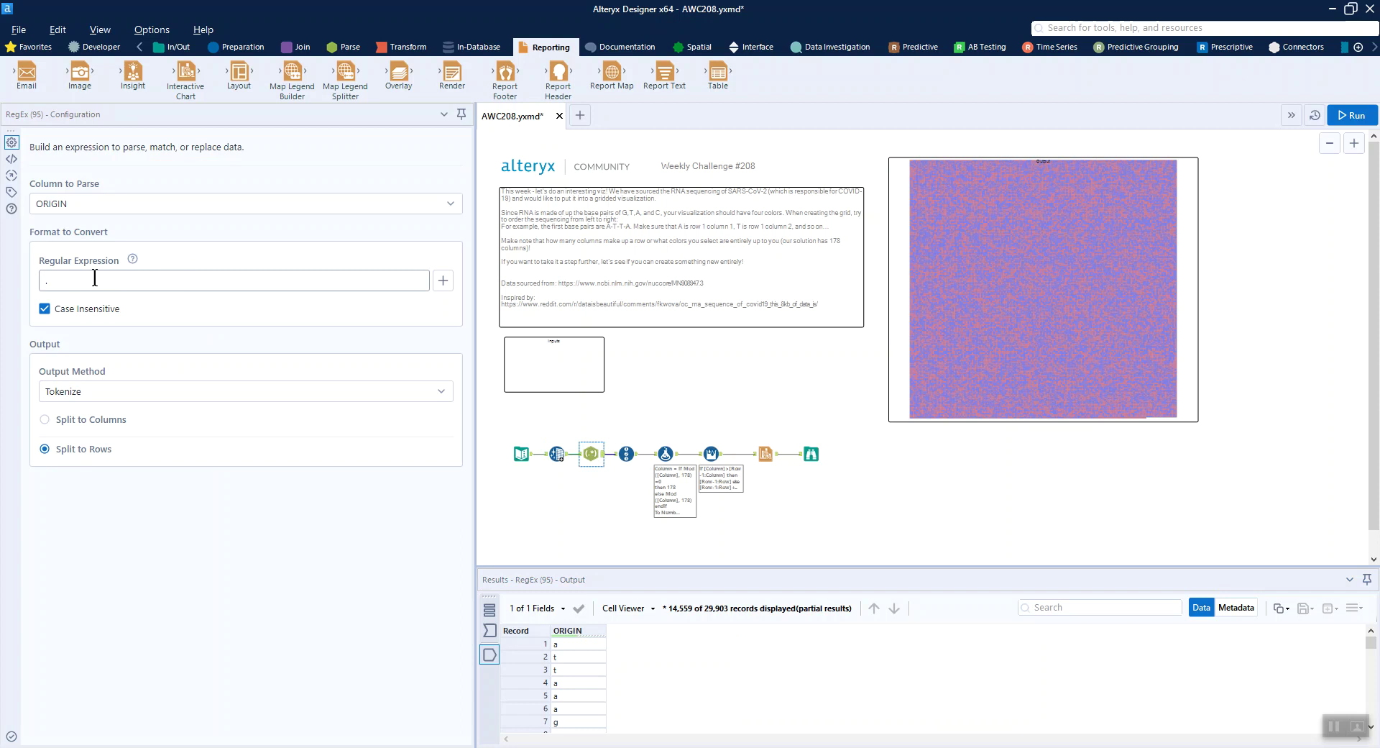
pyautogui.click(571, 649)
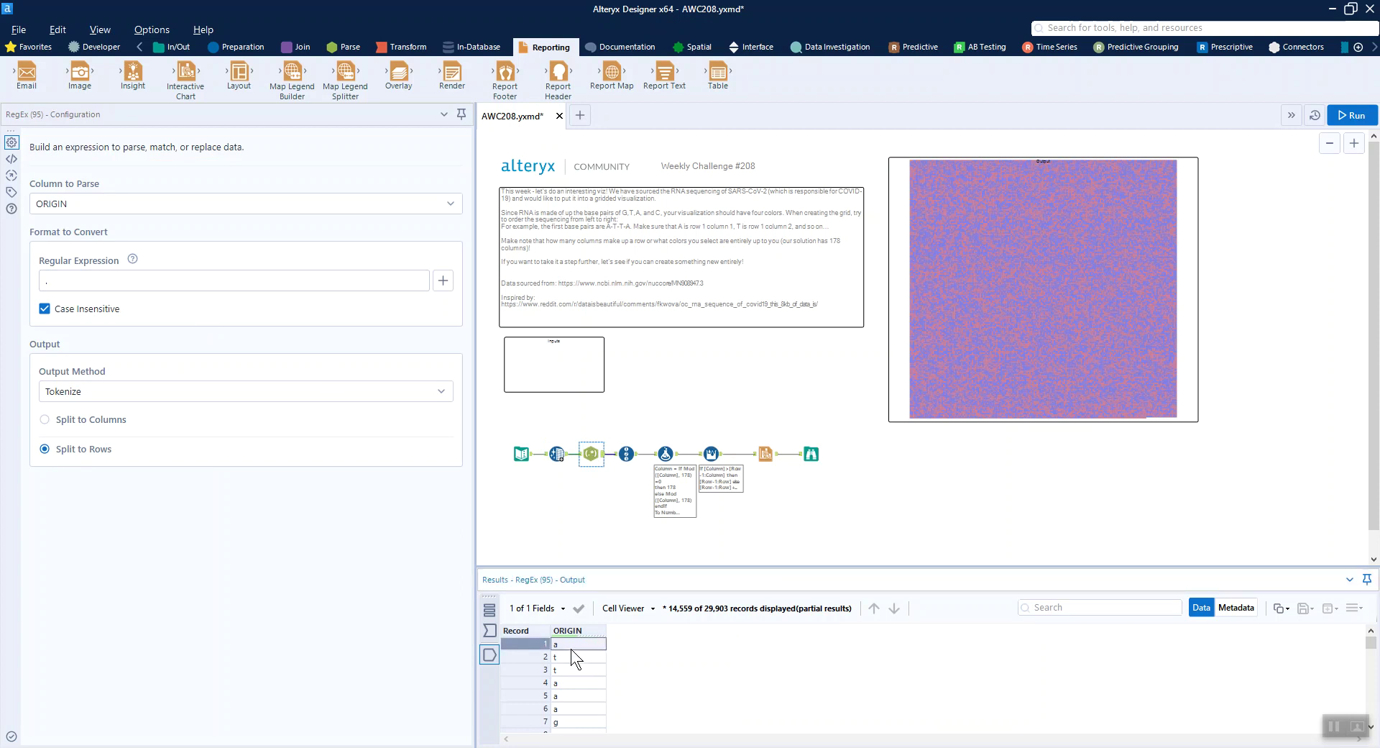
pyautogui.moveTo(706, 611)
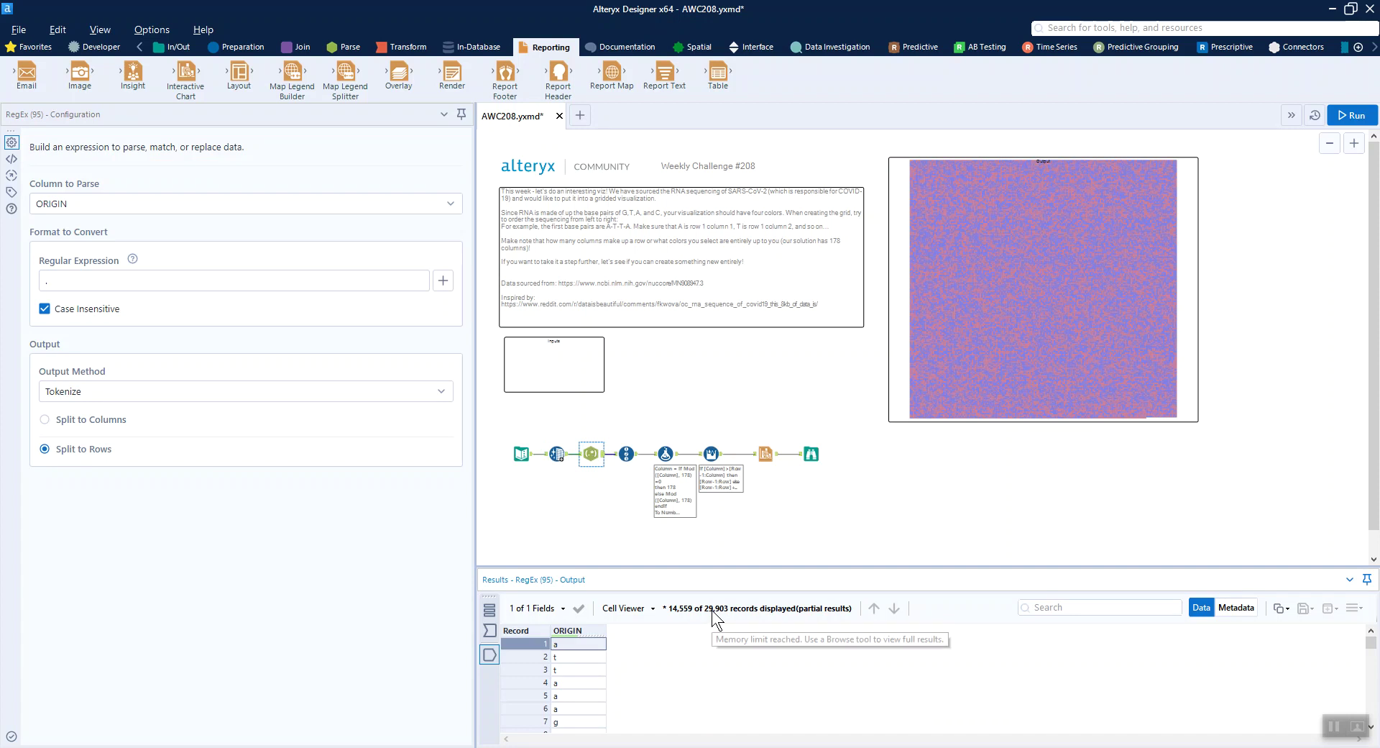
pyautogui.click(624, 451)
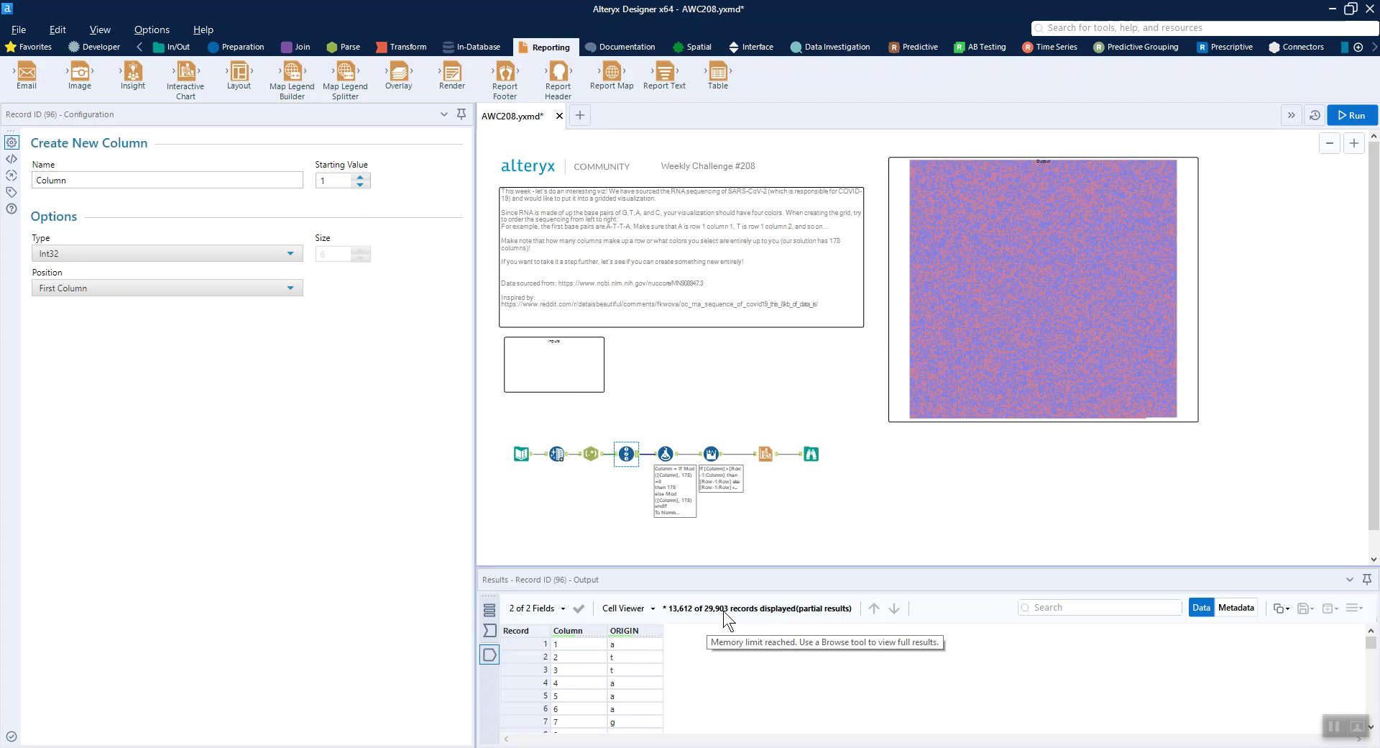
# In the enlarged Formula results, check records 177–179, where Column wraps from 178 back to 1
pyautogui.click(666, 453)
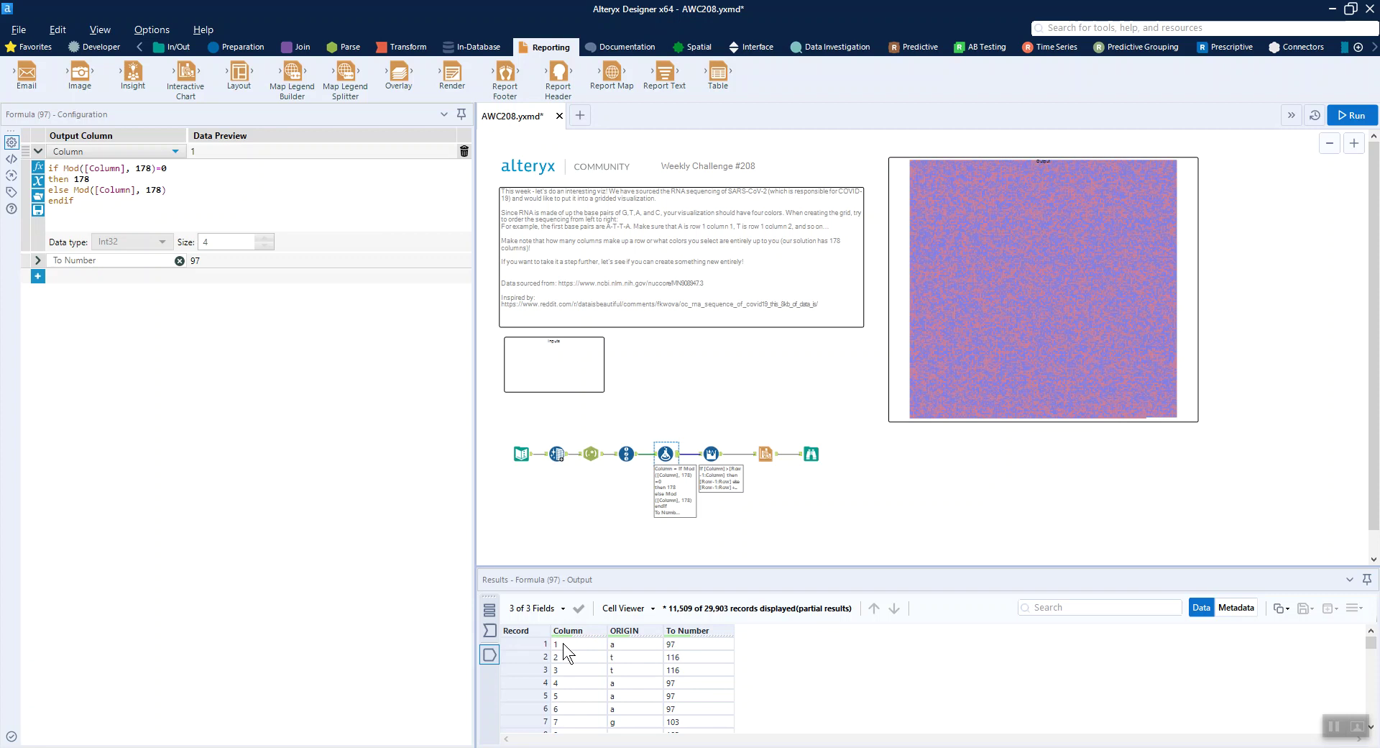
pyautogui.click(563, 643)
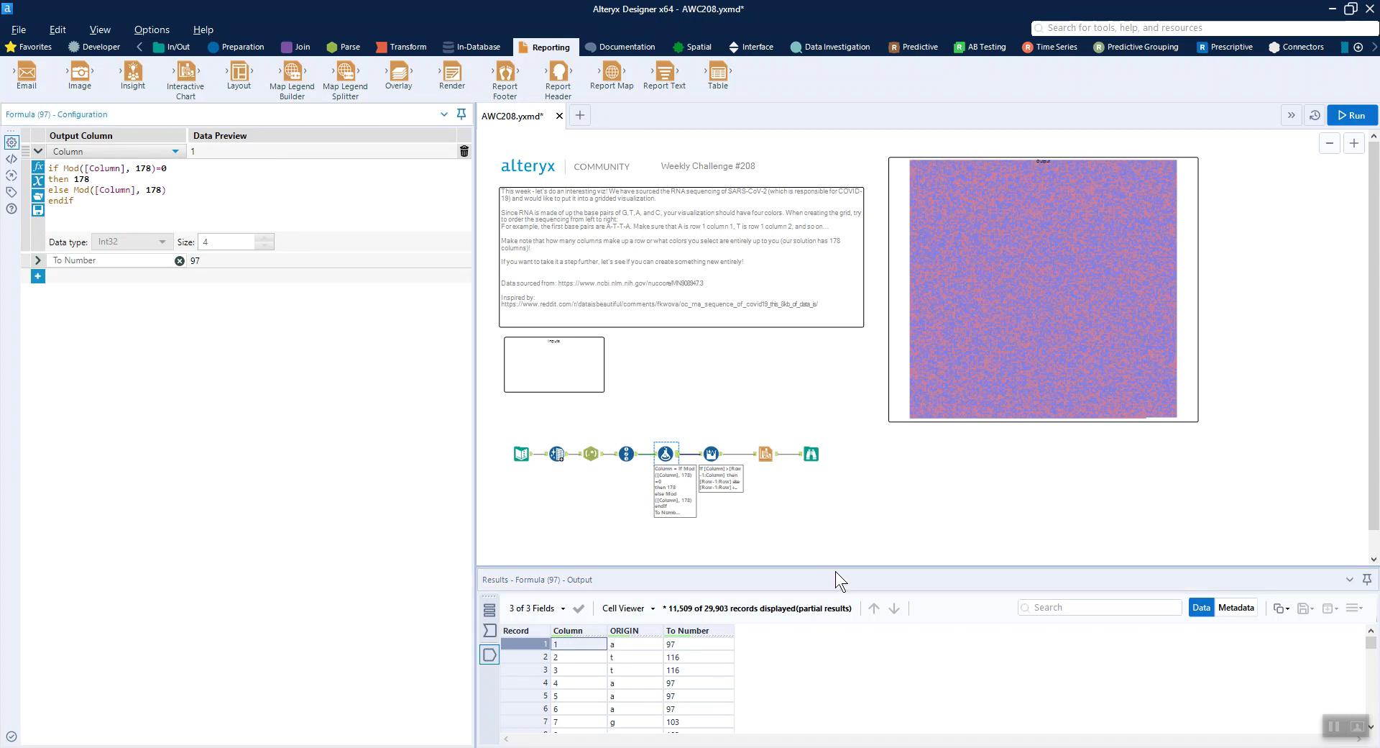
pyautogui.moveTo(837, 568); pyautogui.dragTo(811, 369)
pyautogui.scroll(-20, 513, 619)
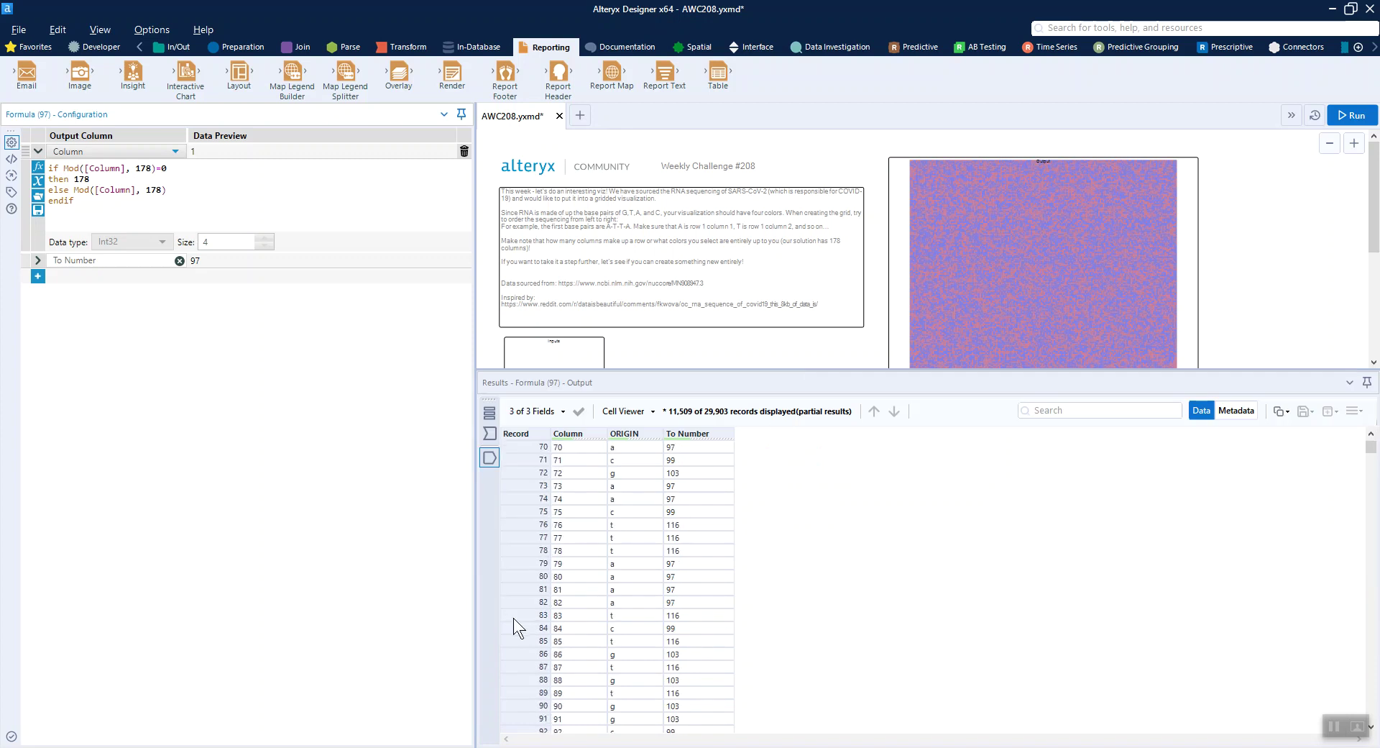
pyautogui.scroll(1, 511, 629)
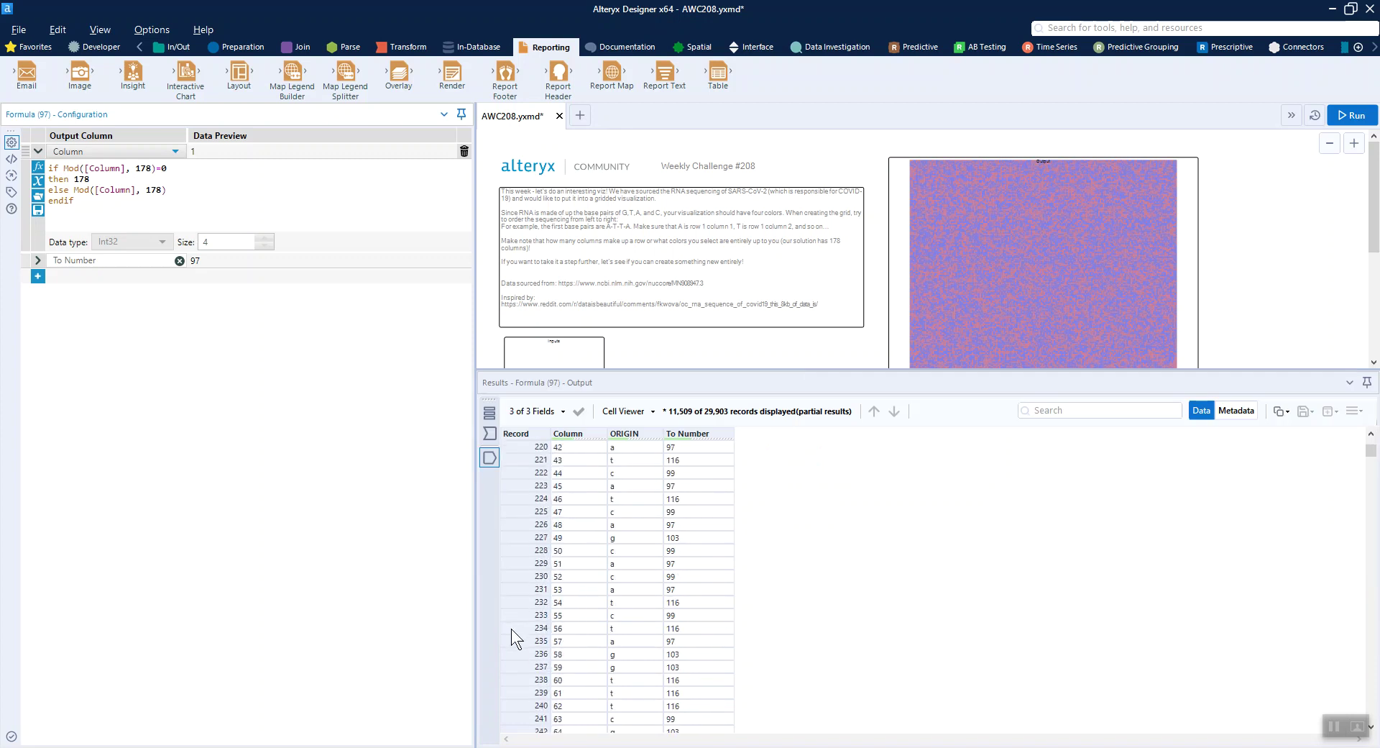
pyautogui.scroll(3, 507, 627)
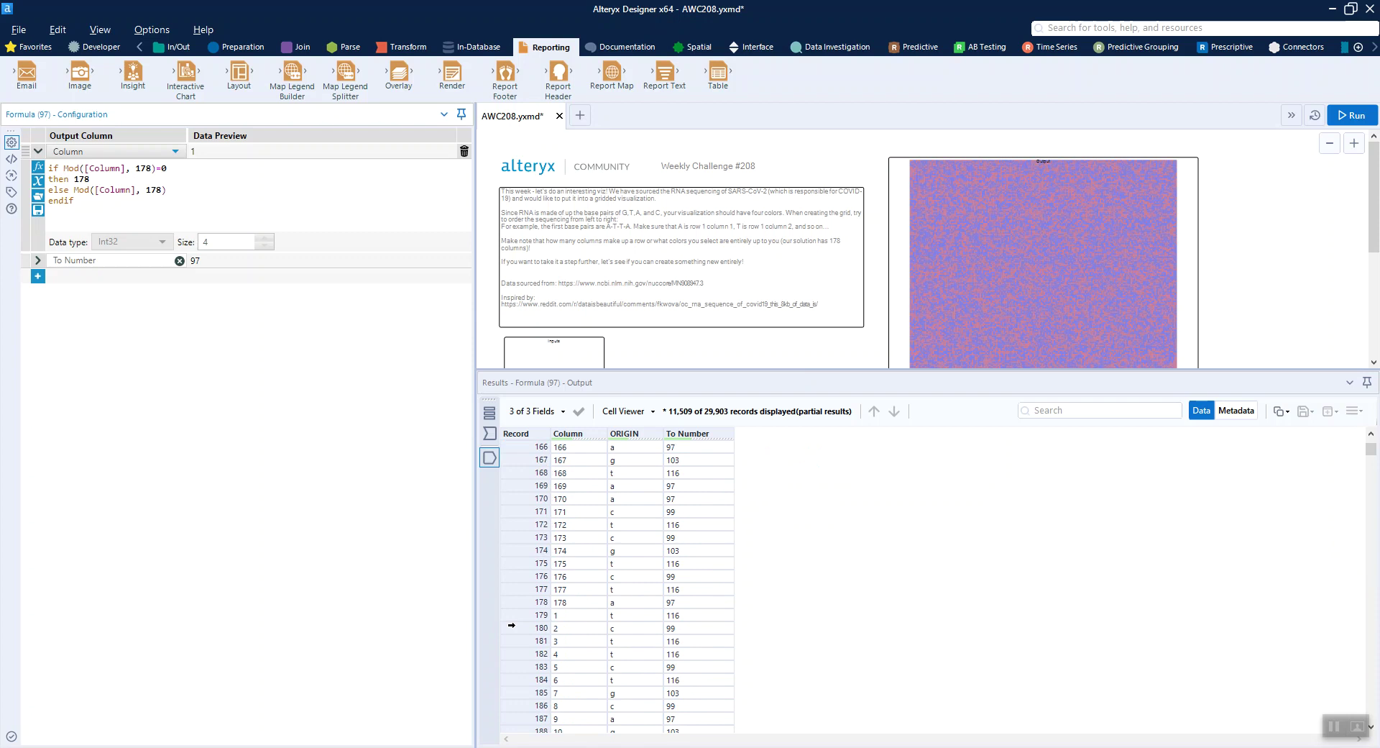
pyautogui.moveTo(542, 590); pyautogui.dragTo(543, 599)
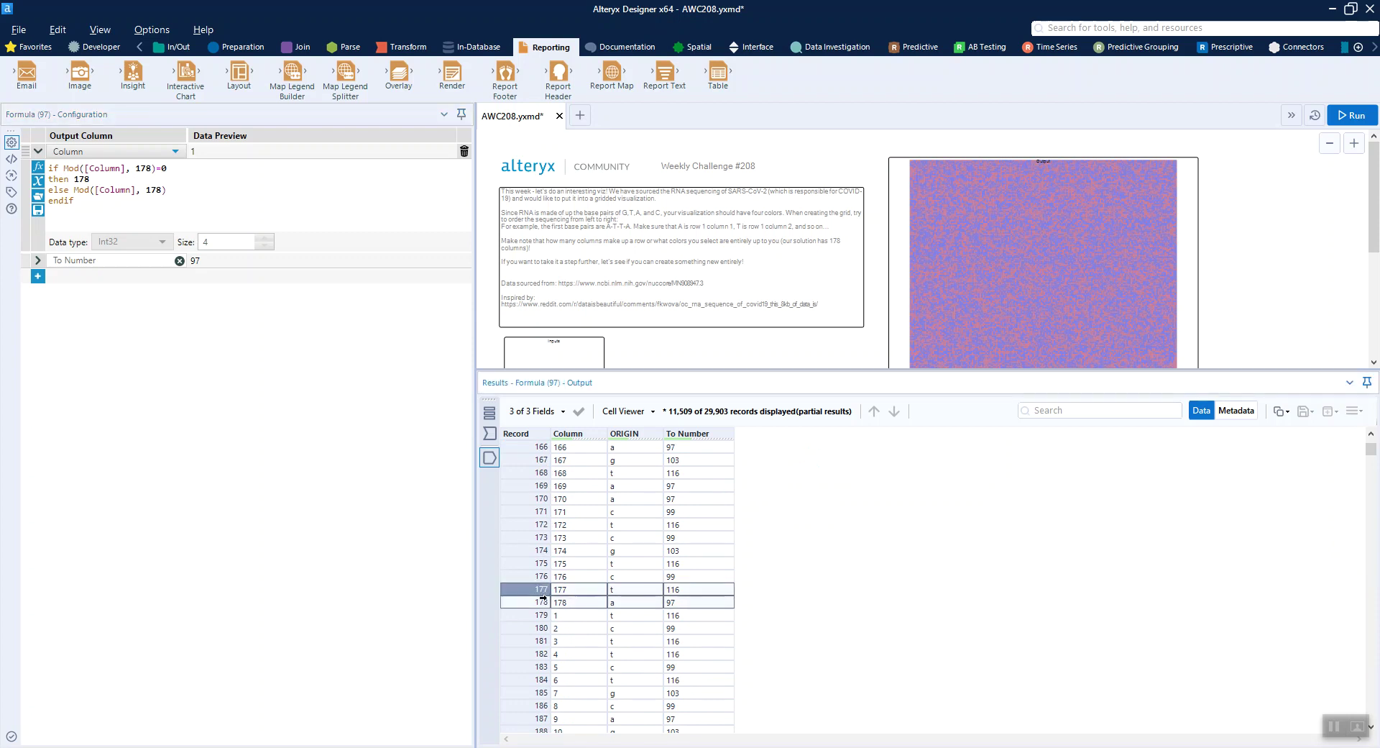
pyautogui.click(545, 615)
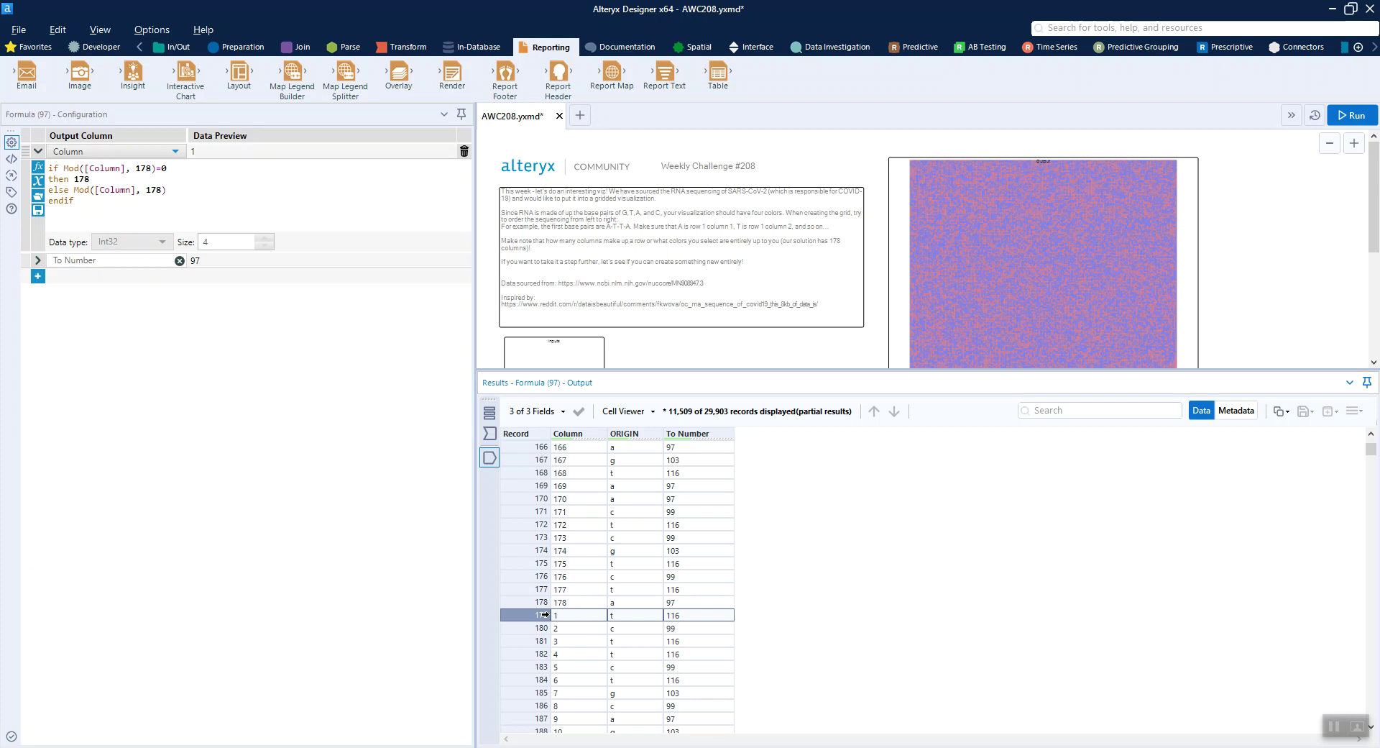
pyautogui.scroll(-3, 710, 322)
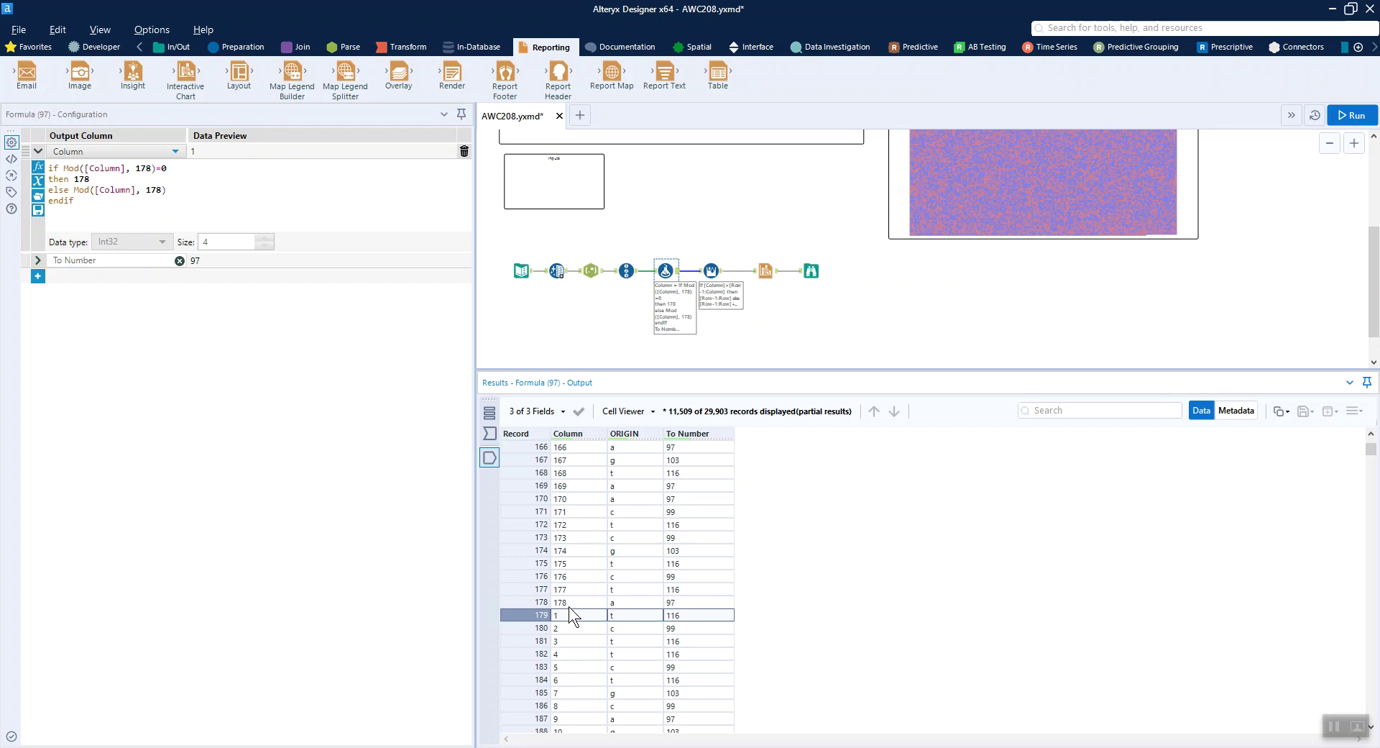
# Confirm the Multi-Row Formula's Row value starts a new row at record 179, then reselect Formula
pyautogui.click(712, 256)
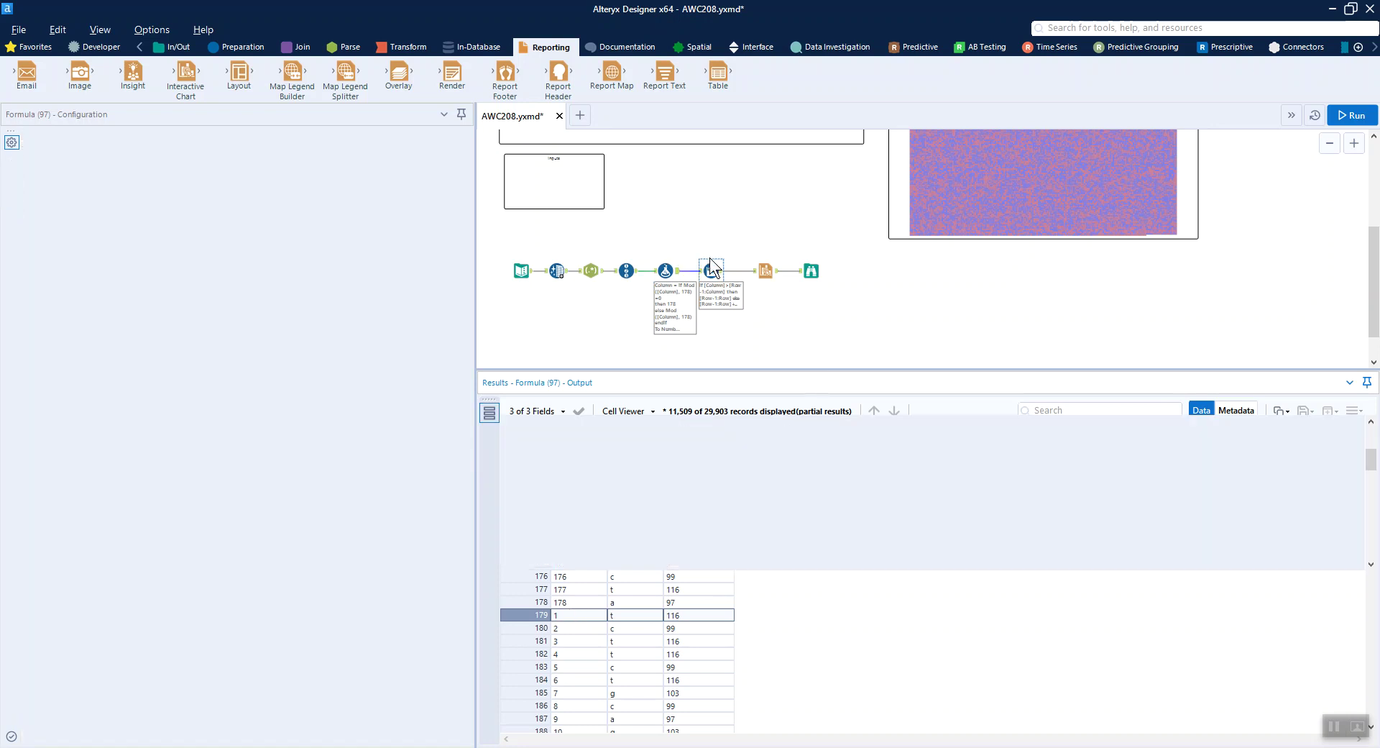
pyautogui.click(710, 268)
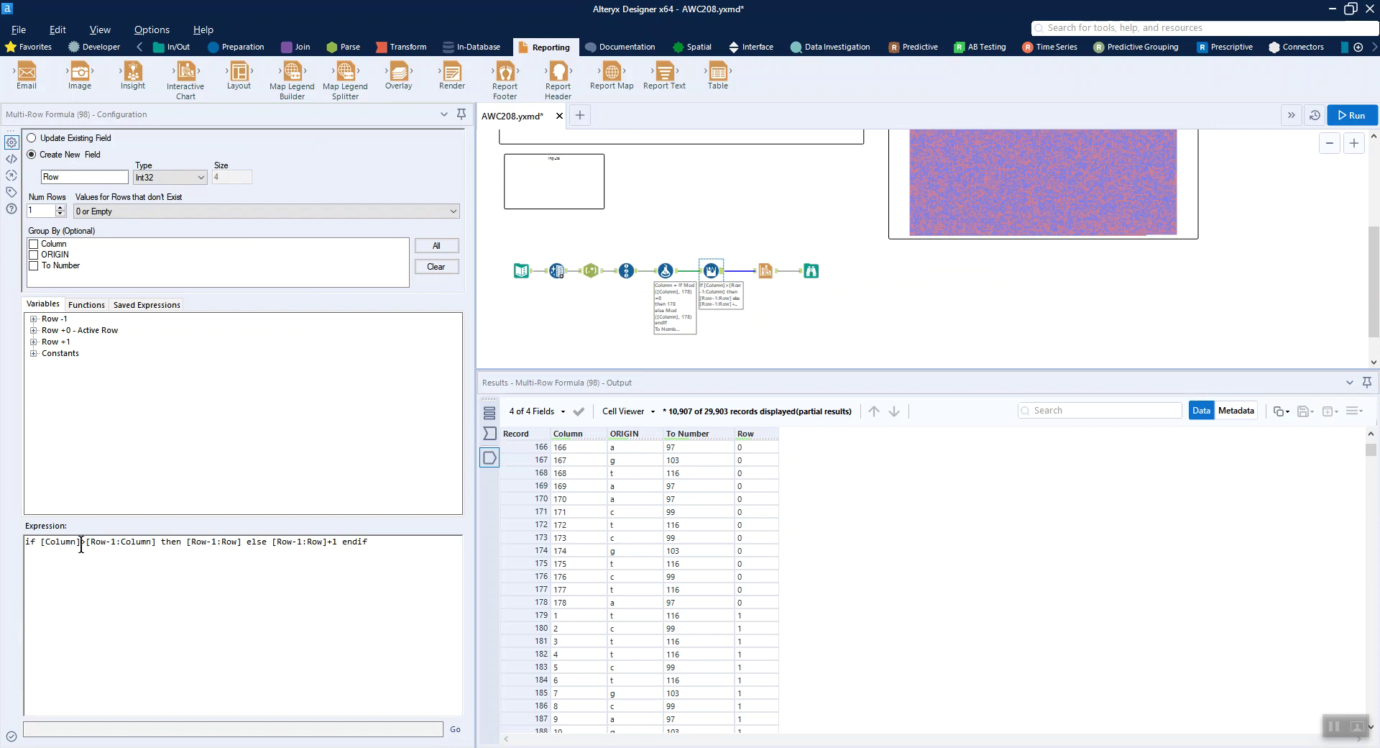
pyautogui.click(562, 601)
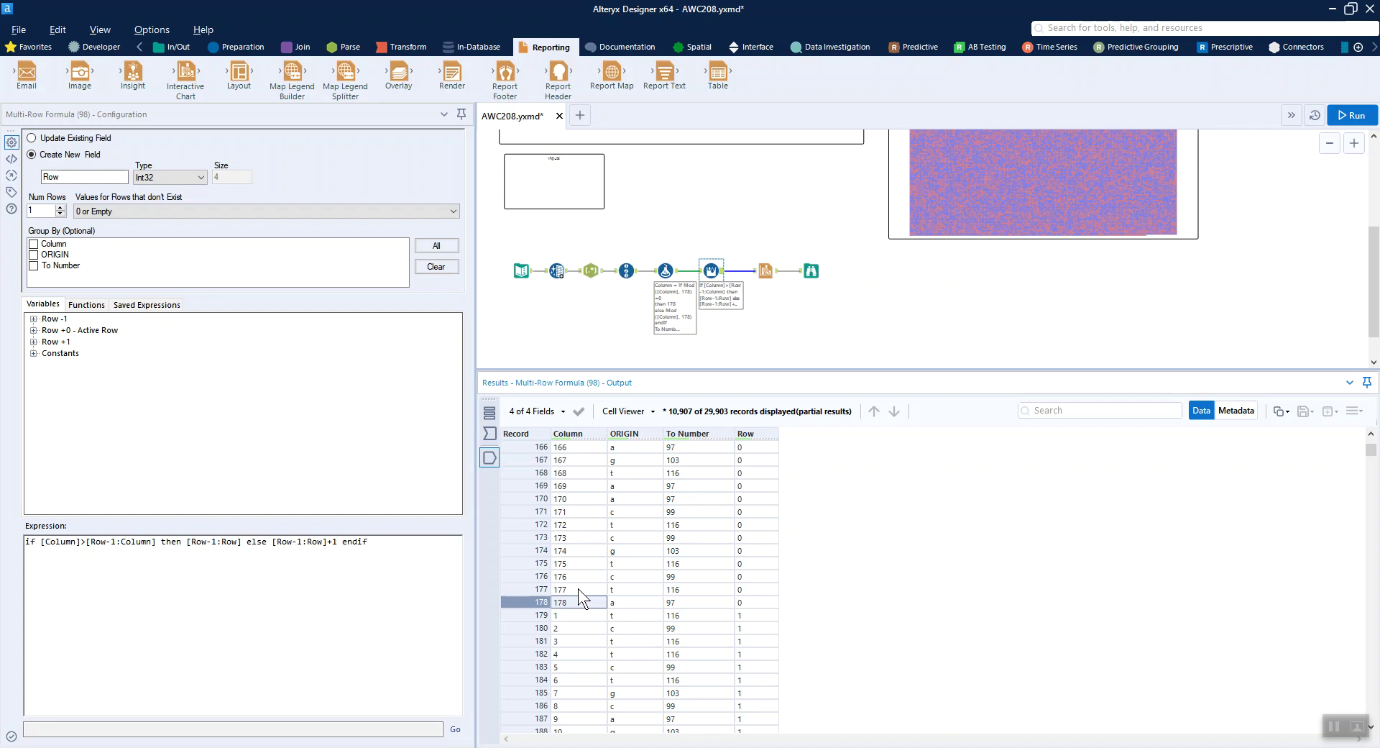
pyautogui.click(568, 613)
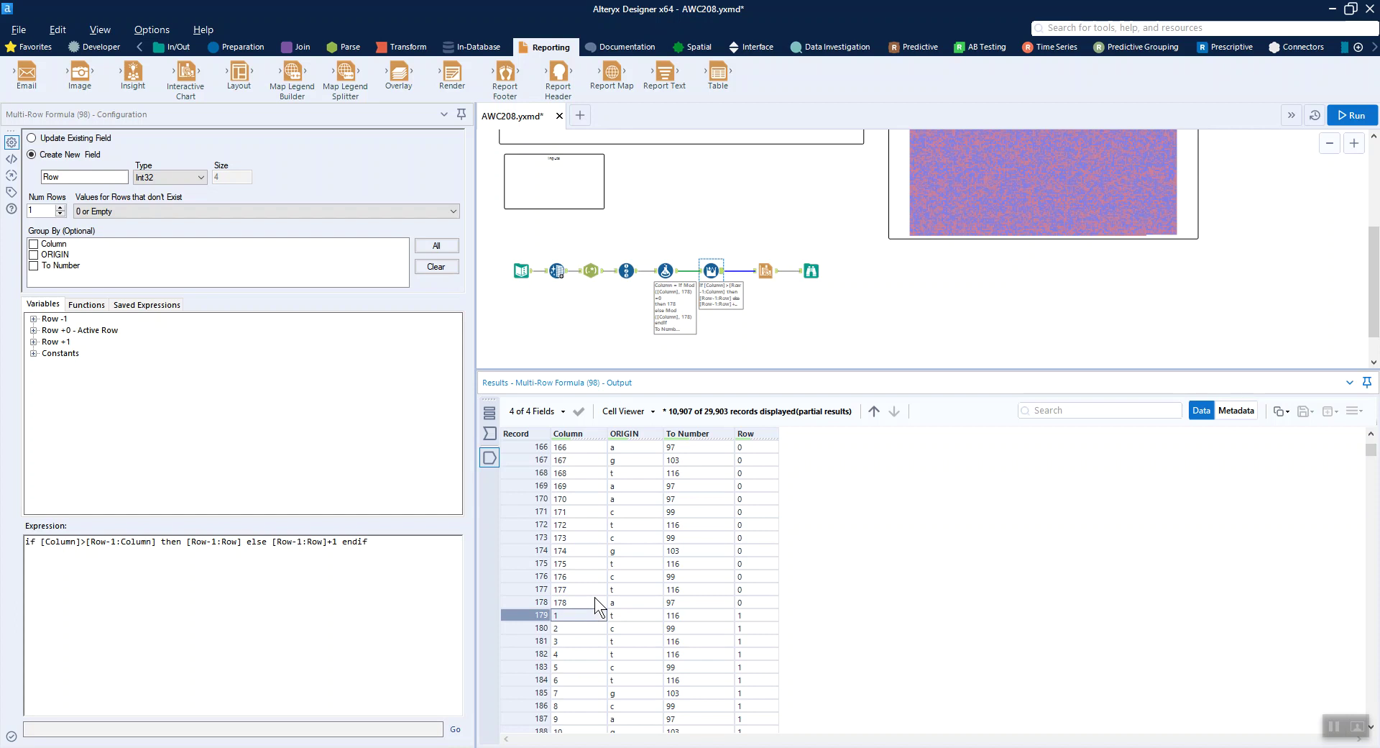
pyautogui.click(755, 613)
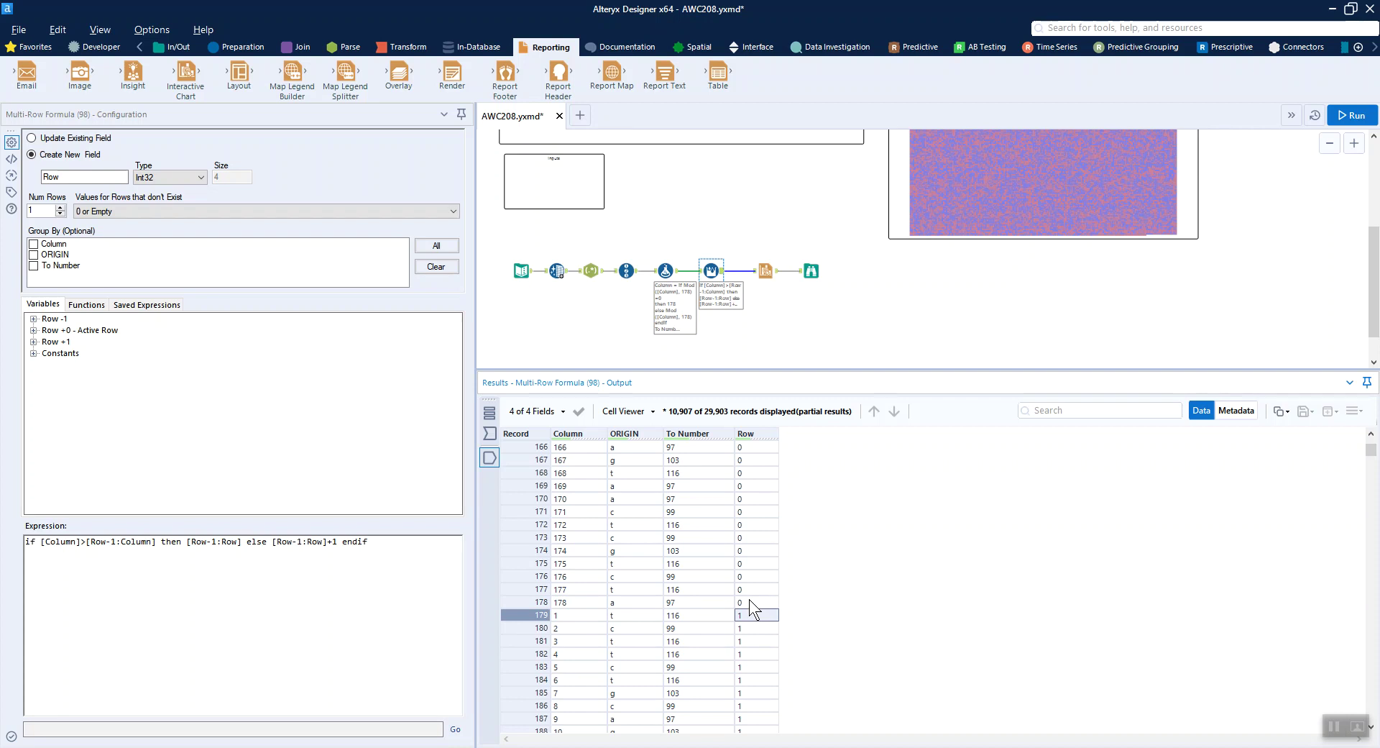
pyautogui.click(667, 271)
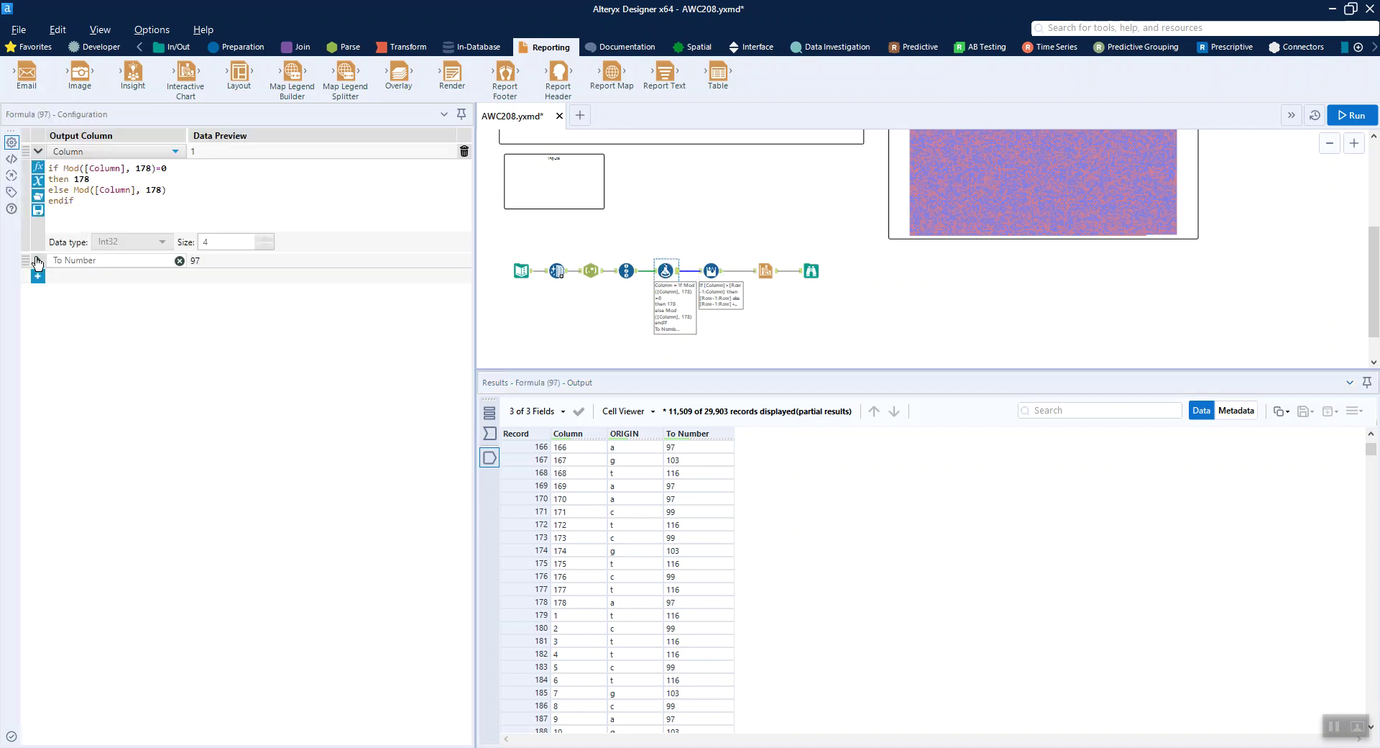
# Review the To Number expression CharToInt([ORIGIN]) and the Formula's output rows
pyautogui.click(37, 261)
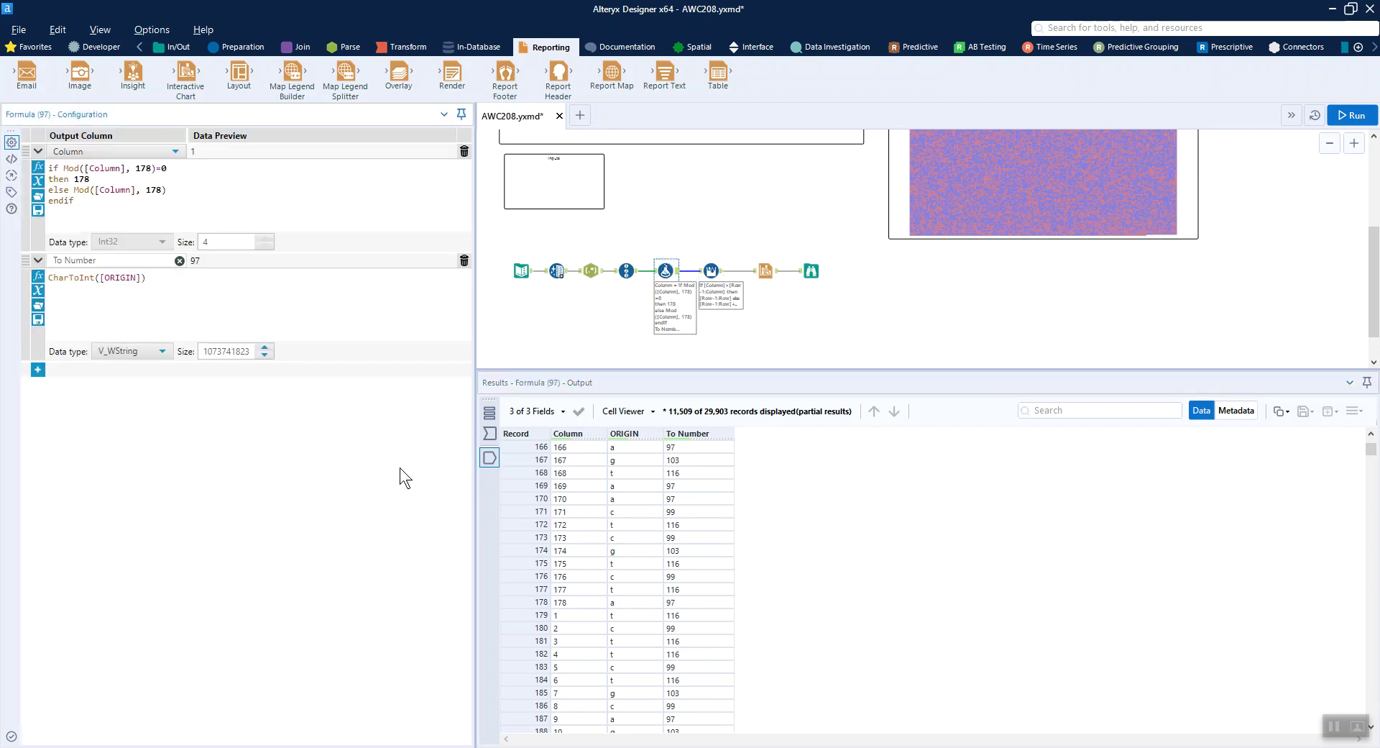
pyautogui.click(640, 449)
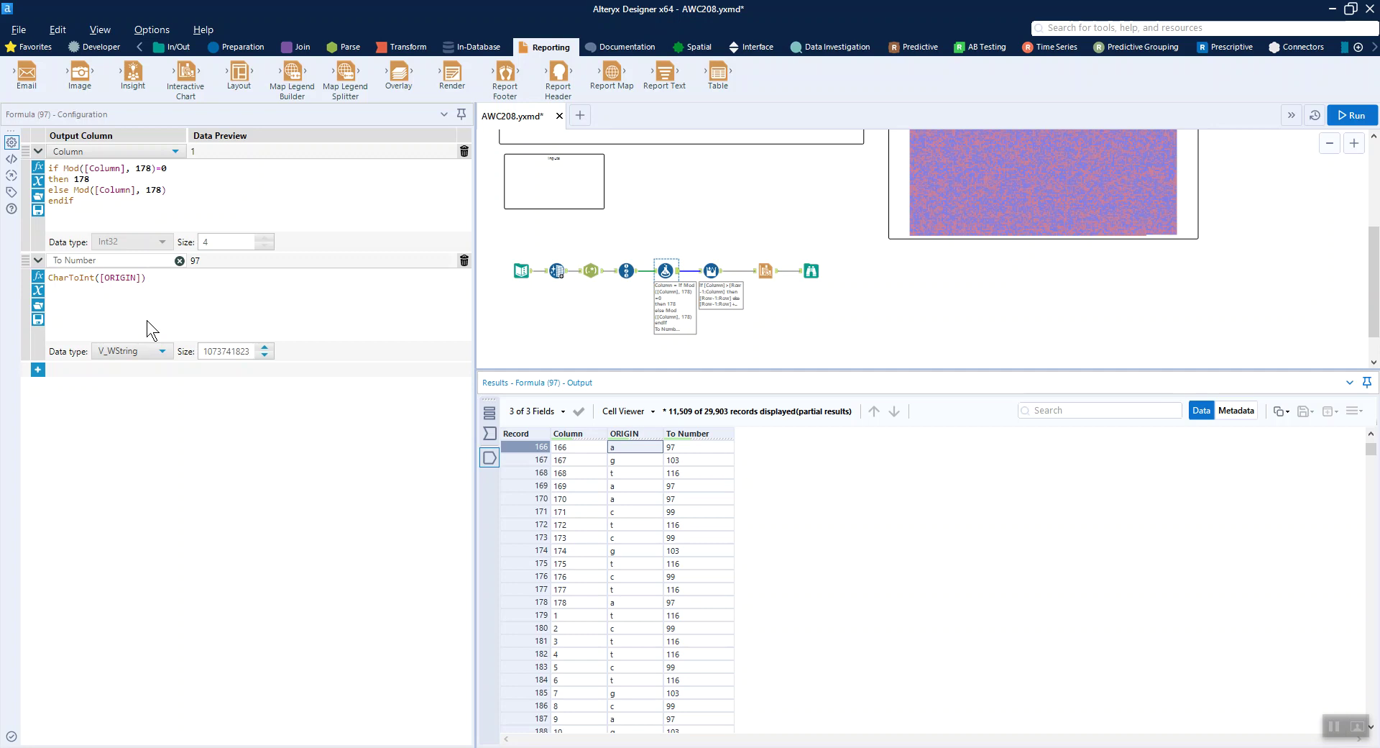
pyautogui.click(154, 288)
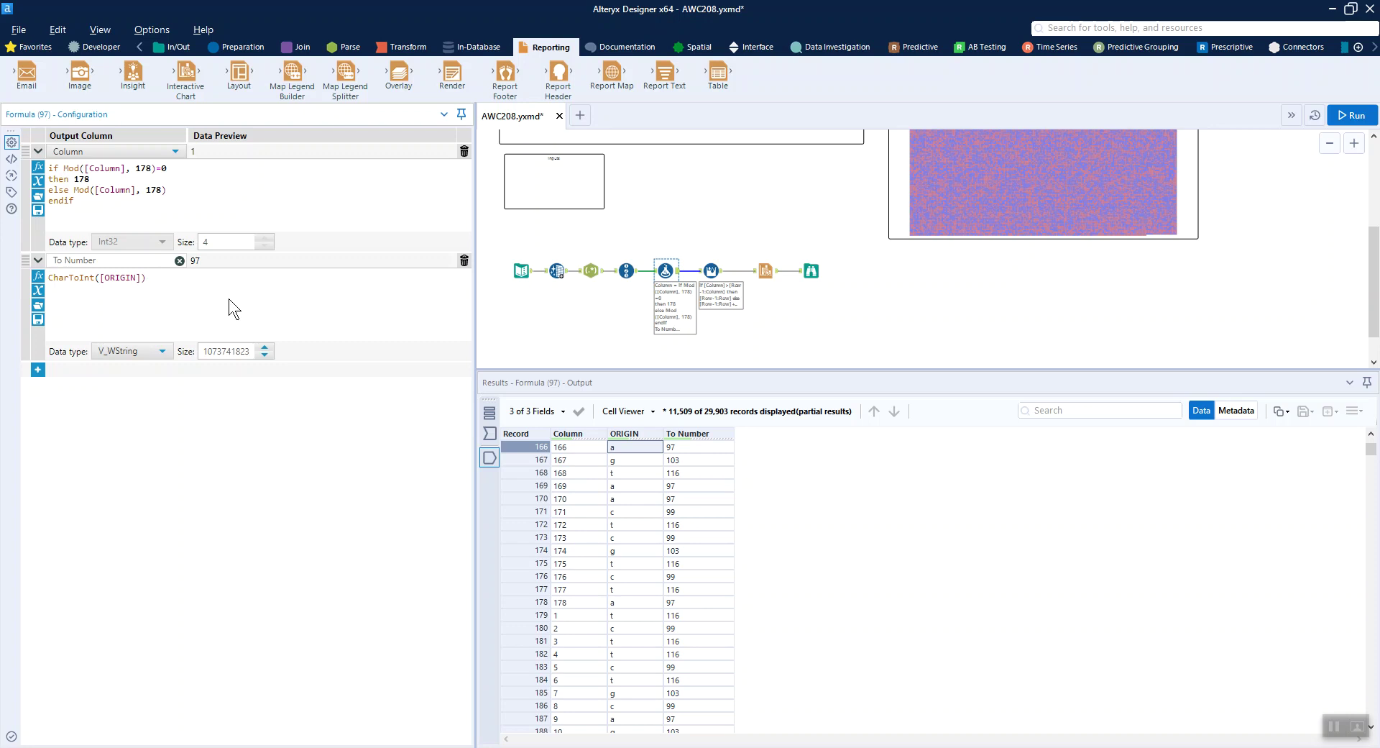
# Open the Interactive Chart editor and try ORIGIN as the Z value before restoring To Number
pyautogui.click(764, 268)
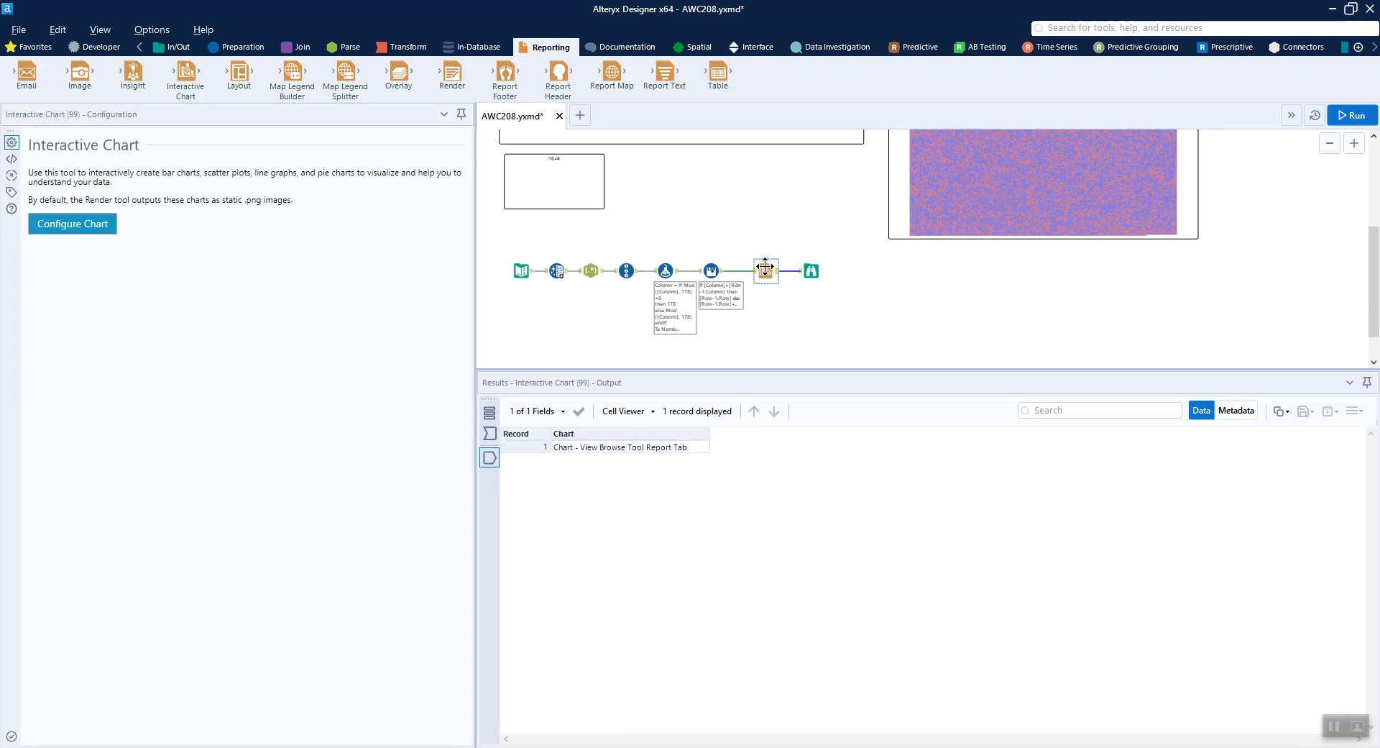
pyautogui.click(102, 227)
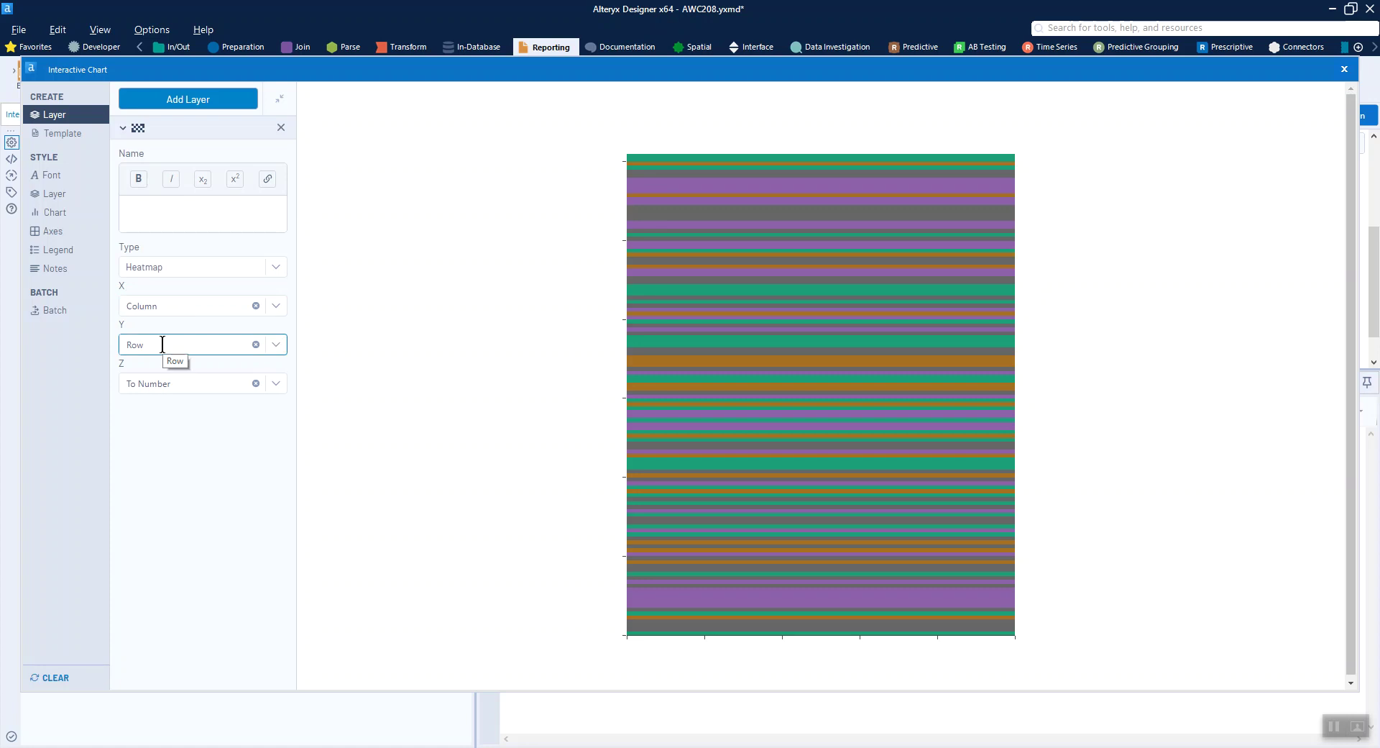
pyautogui.click(278, 388)
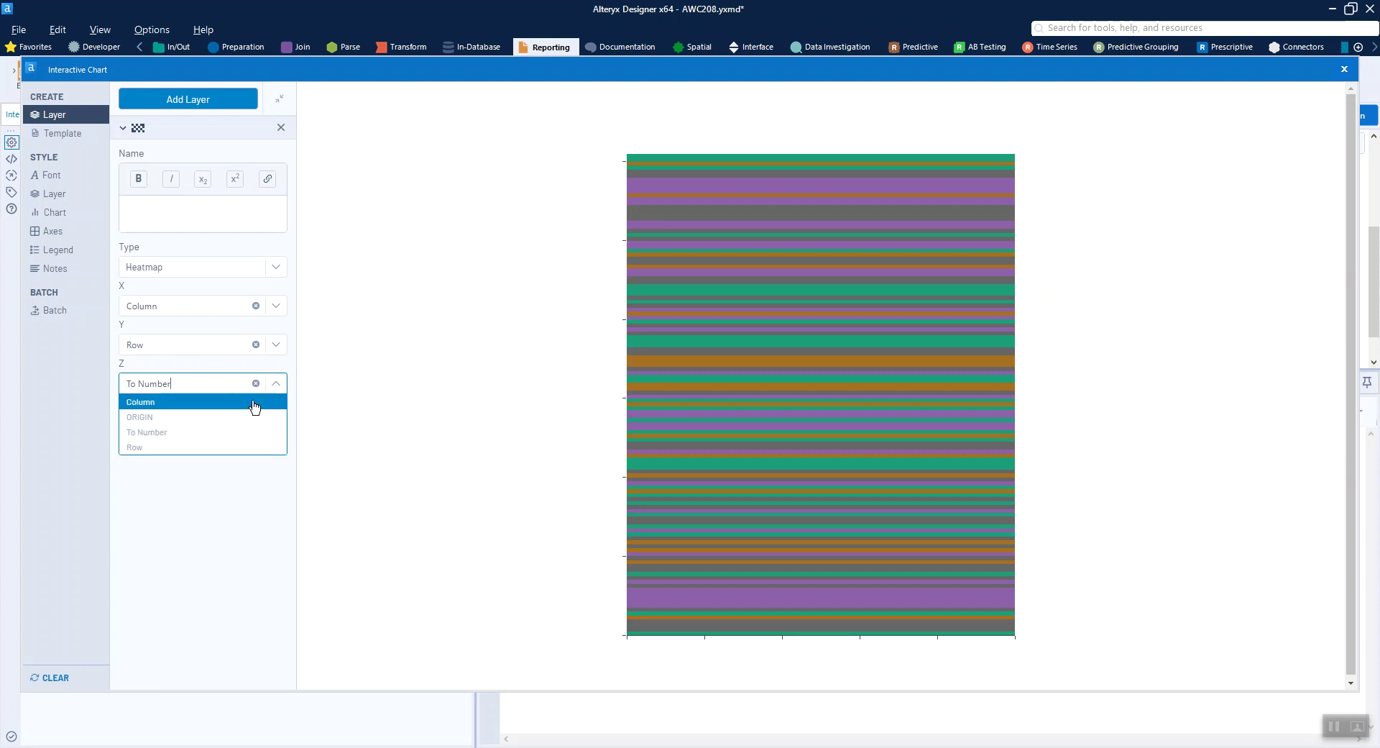
pyautogui.click(151, 418)
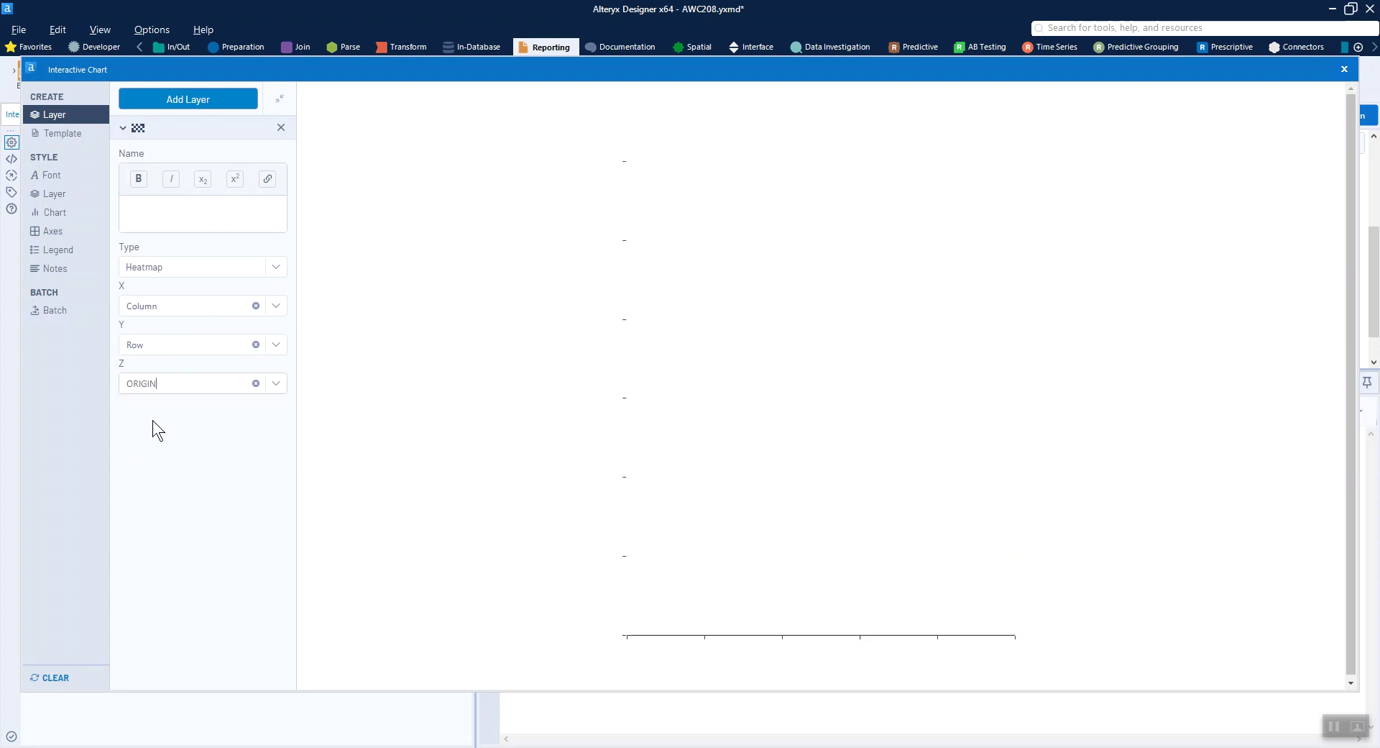
pyautogui.click(213, 389)
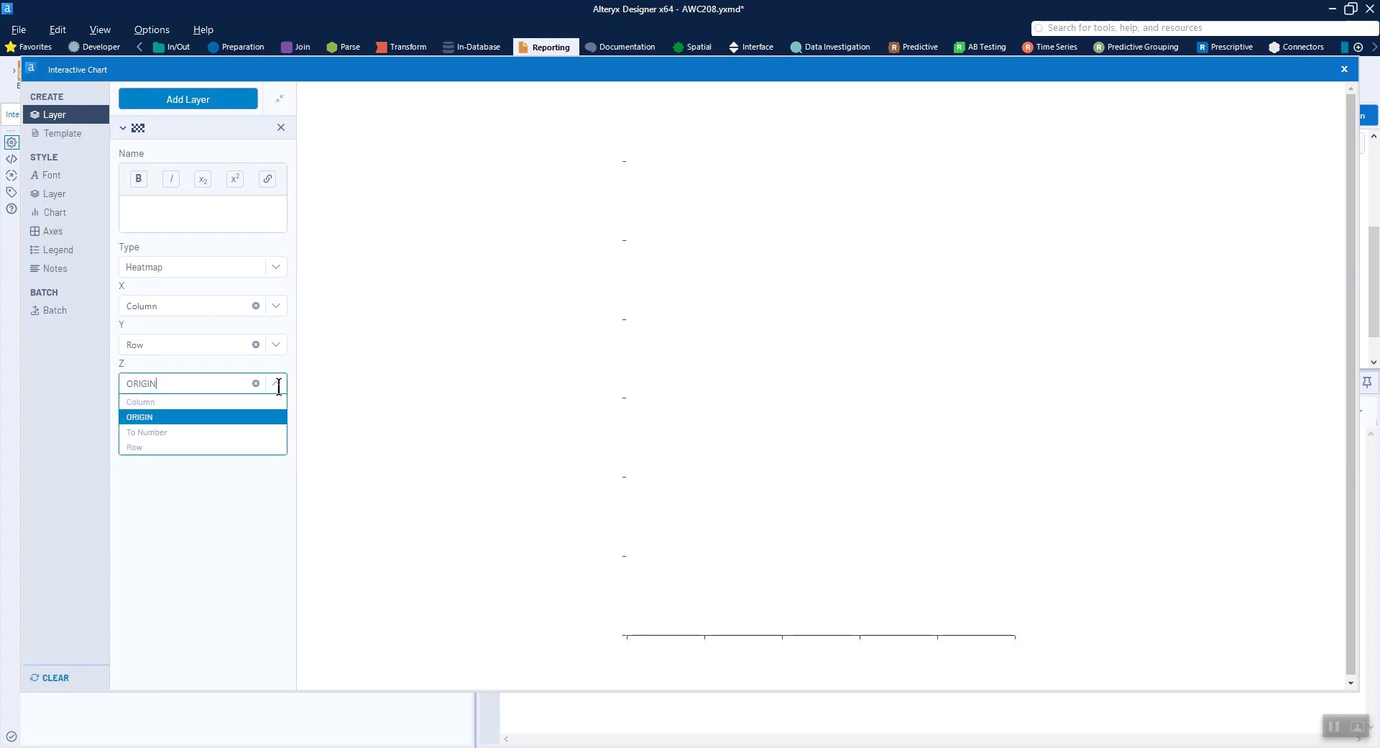
pyautogui.click(188, 430)
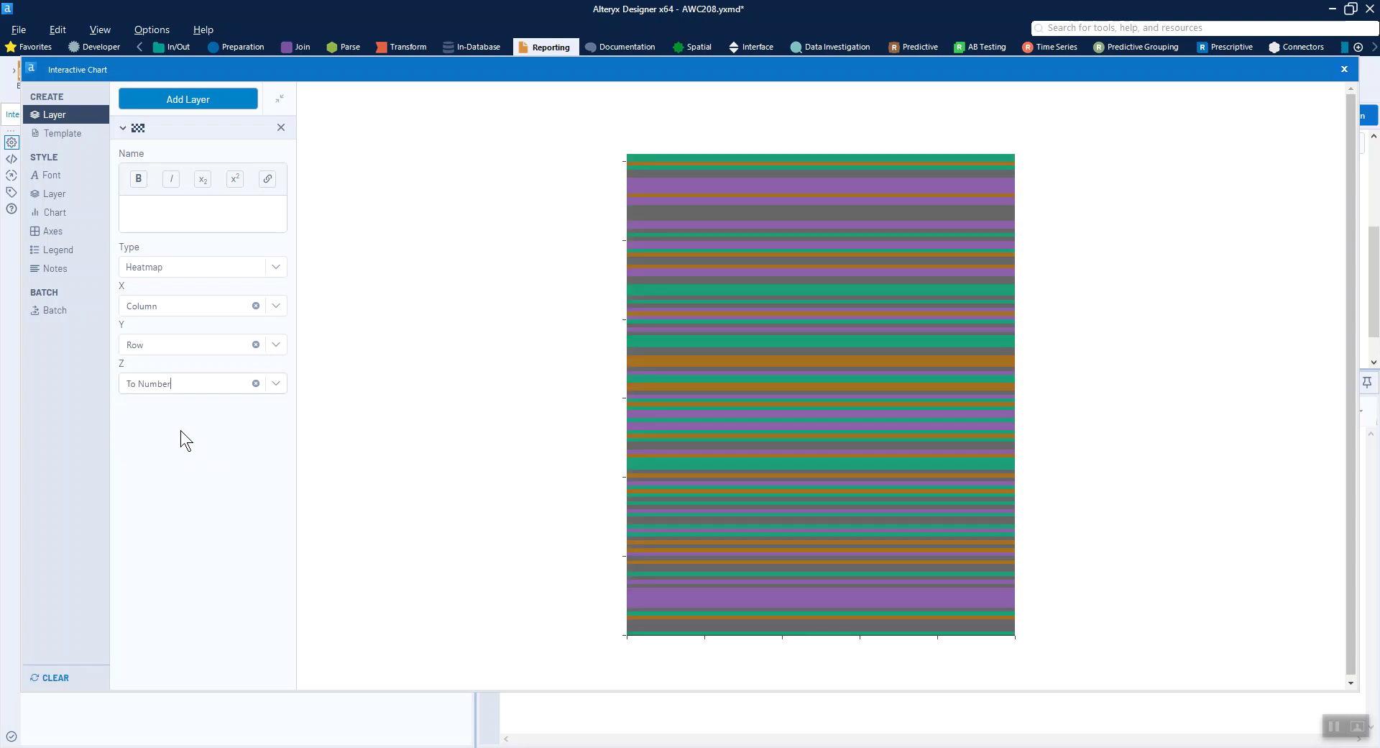
pyautogui.moveTo(589, 351)
# Scroll through the chart's Axes settings, where axis lines, grid lines and labels are hidden
pyautogui.click(68, 235)
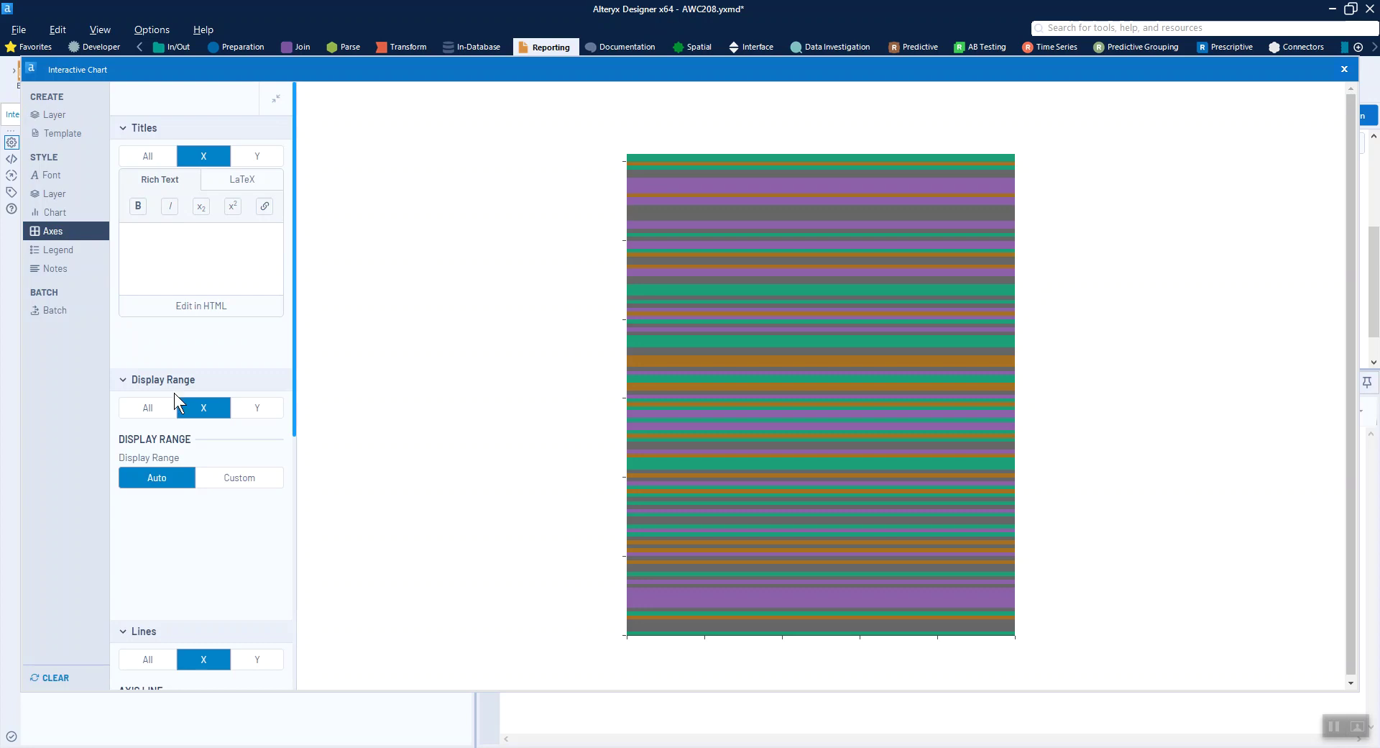
pyautogui.scroll(-1, 190, 463)
pyautogui.scroll(-2, 170, 462)
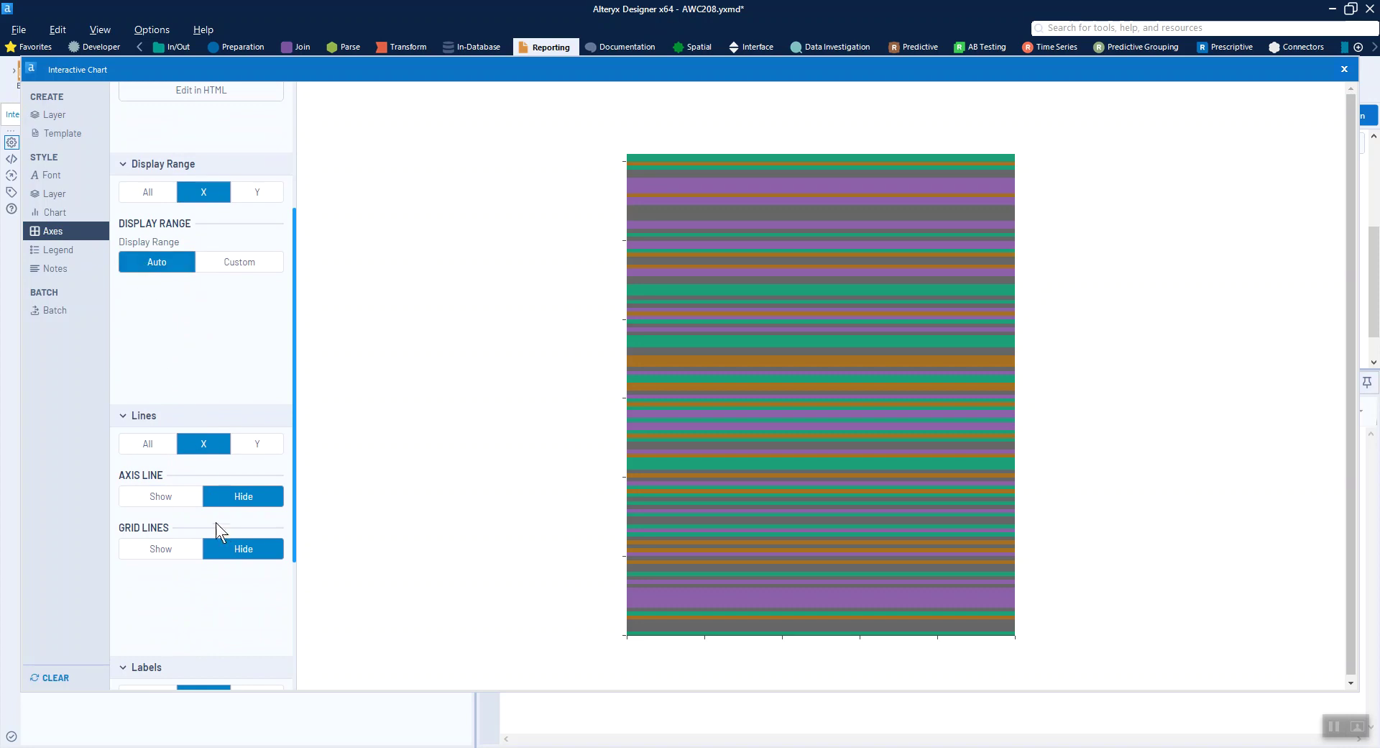
pyautogui.scroll(-3, 259, 579)
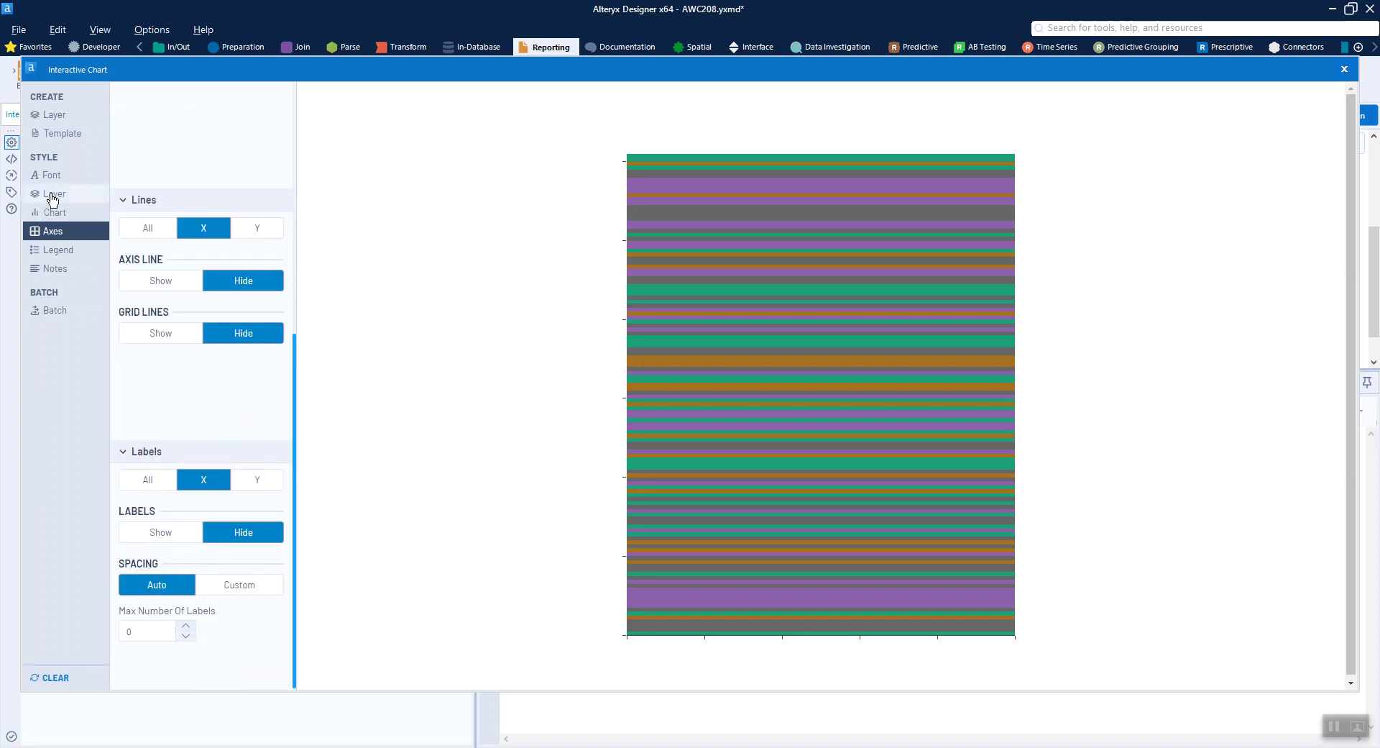
# Switch the heatmap layer's colorscale family to categorical scales such as D3, G10 and T10
pyautogui.click(51, 193)
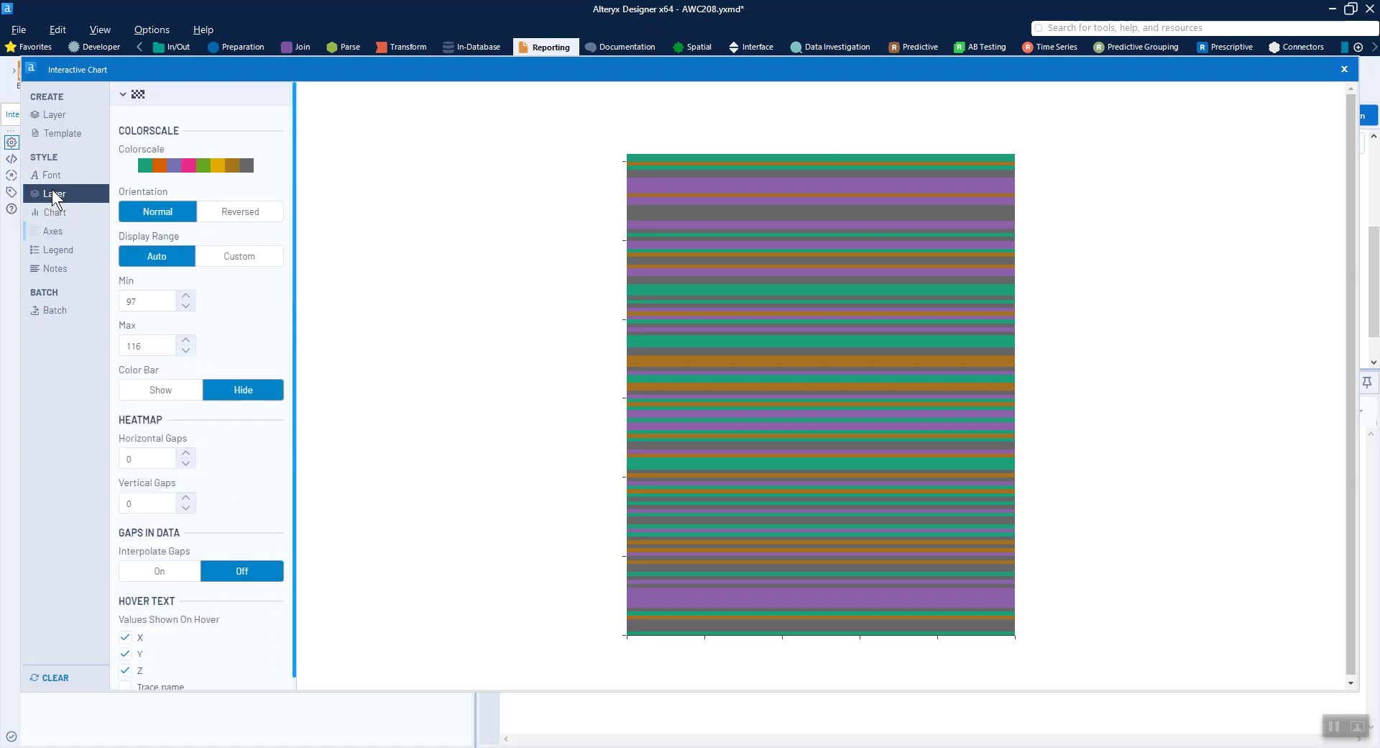
pyautogui.click(161, 171)
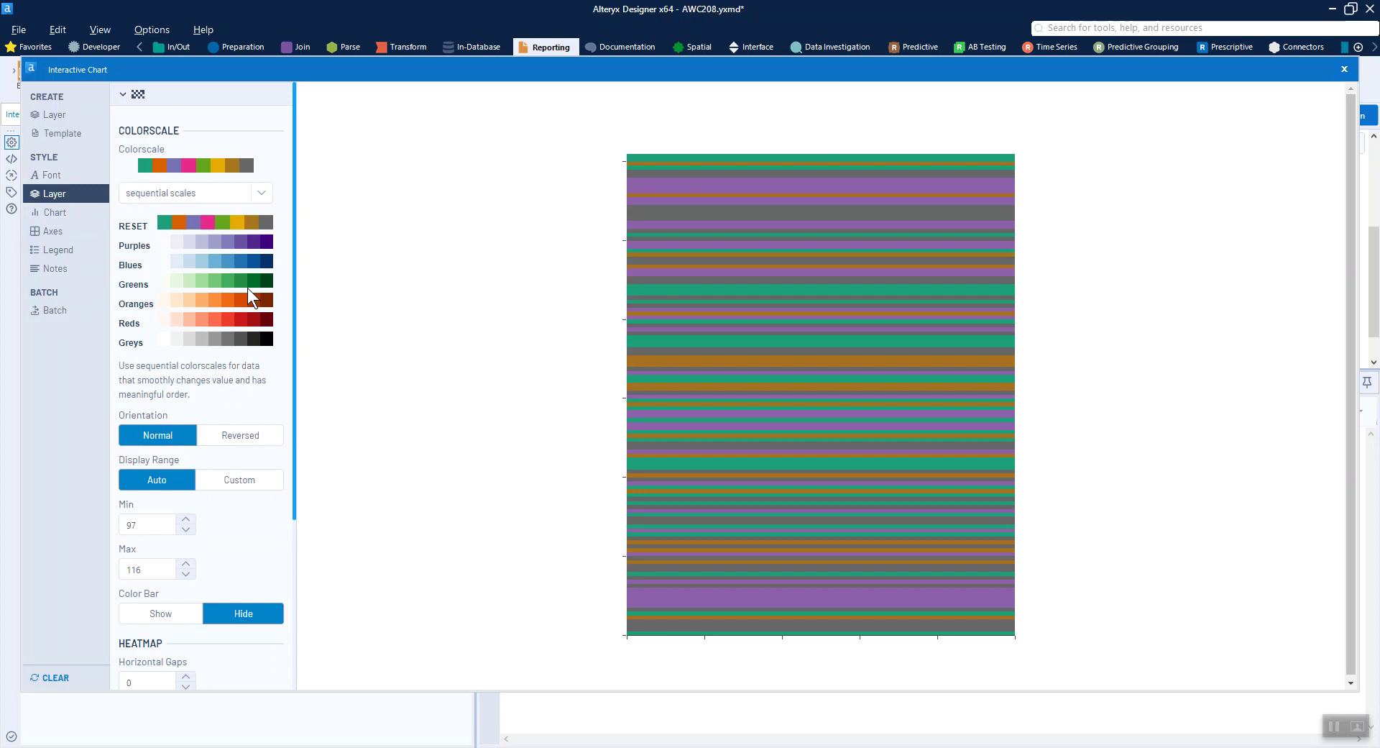
pyautogui.click(235, 196)
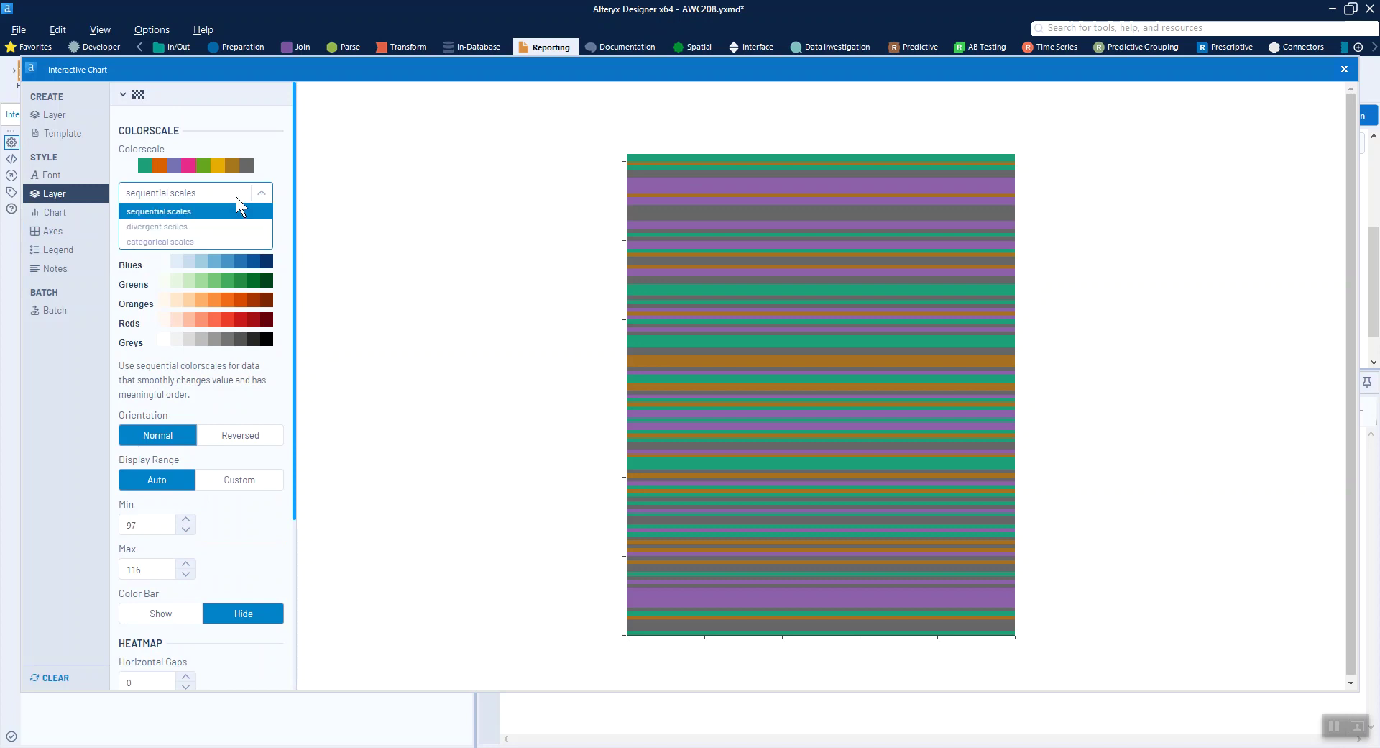
pyautogui.click(232, 237)
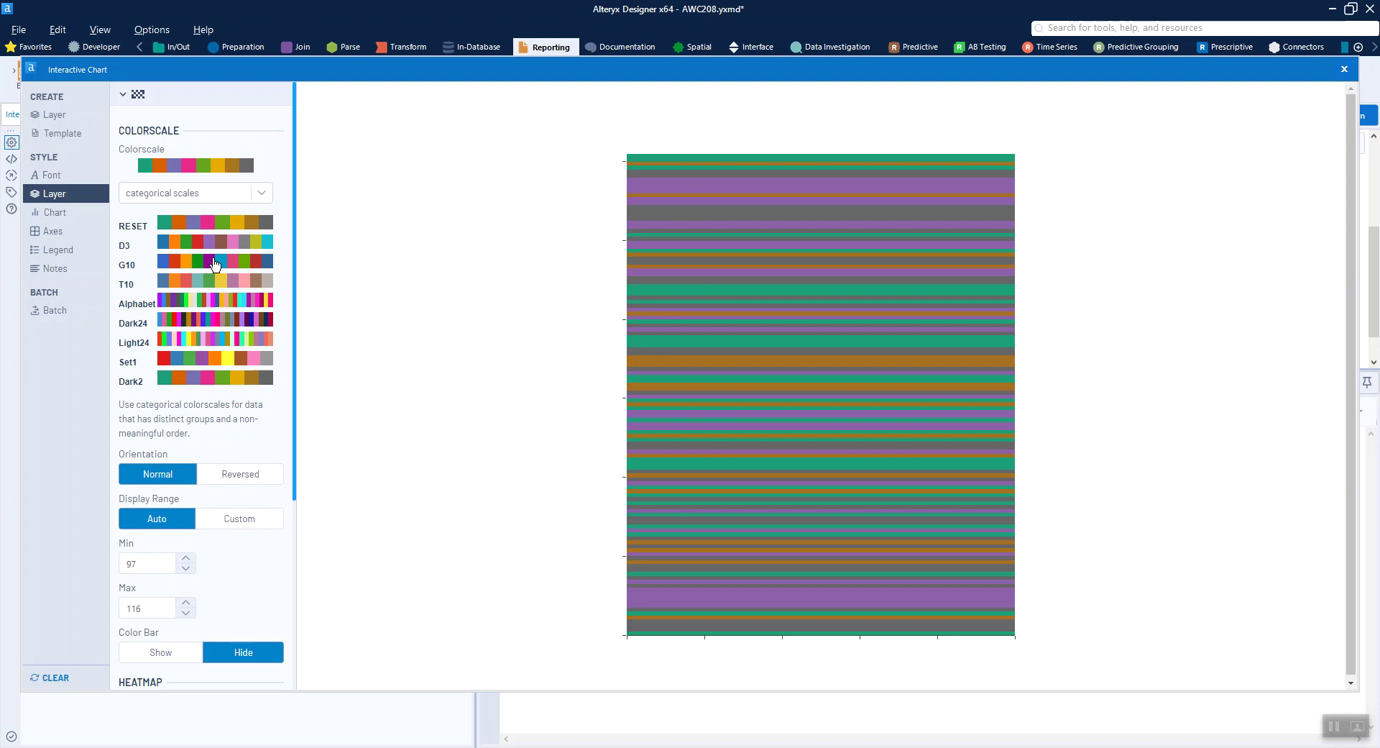
pyautogui.click(193, 199)
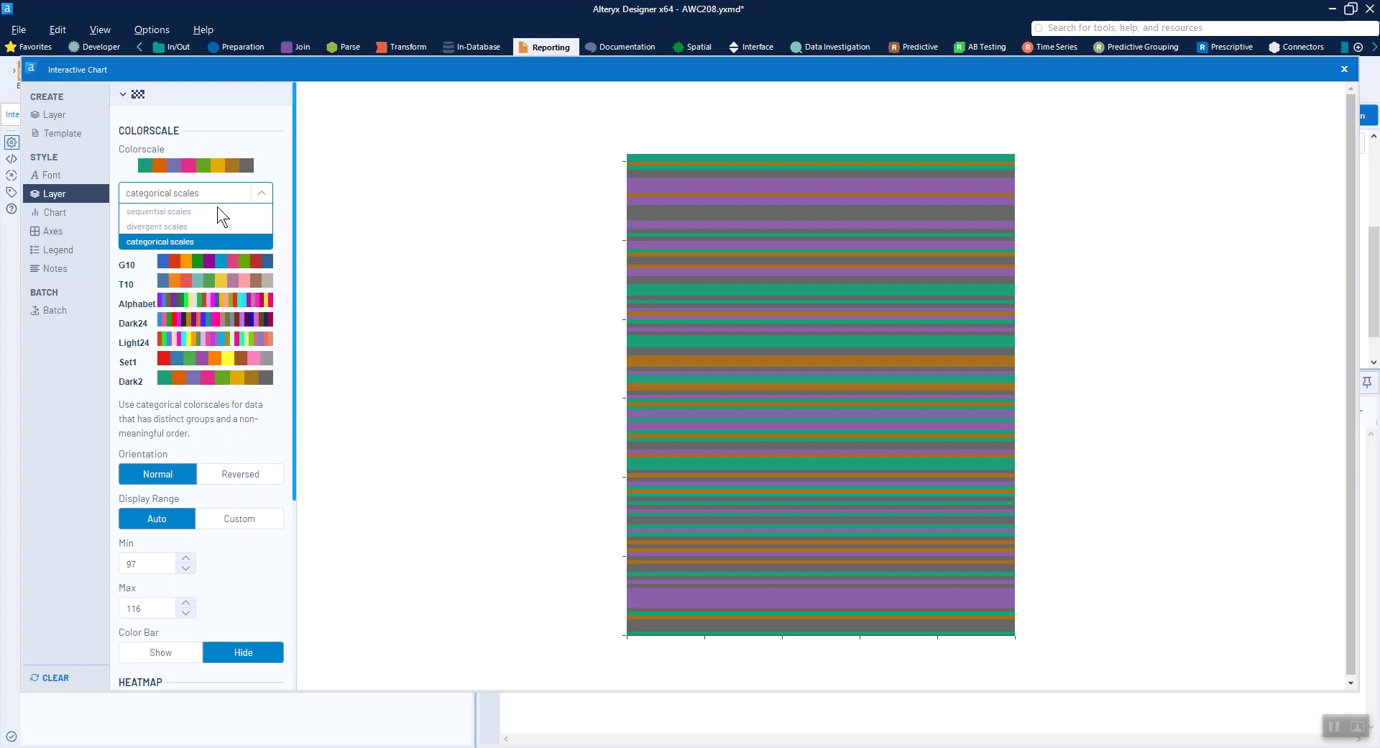
# Close the chart editor and view the rendered base-letter heatmap in the Browse tool's report
pyautogui.click(1346, 69)
pyautogui.click(1347, 69)
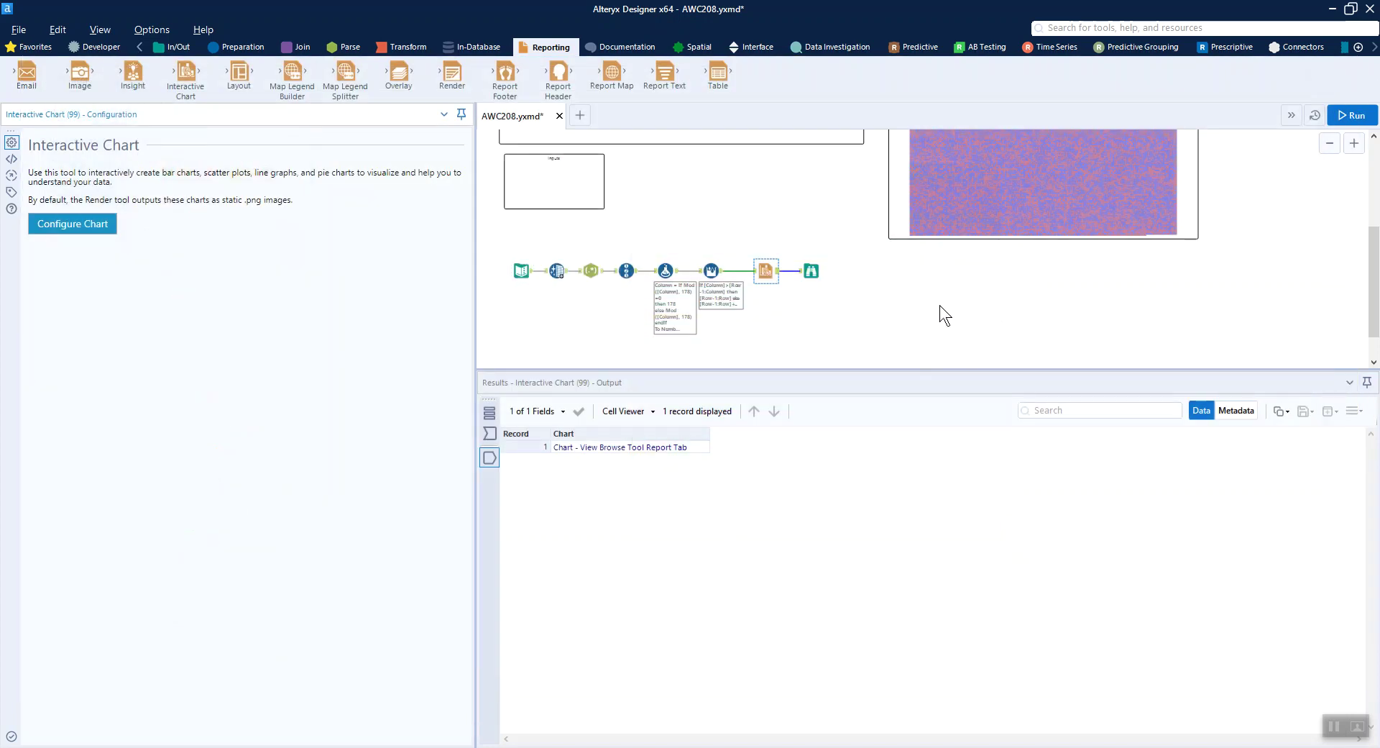
pyautogui.click(812, 273)
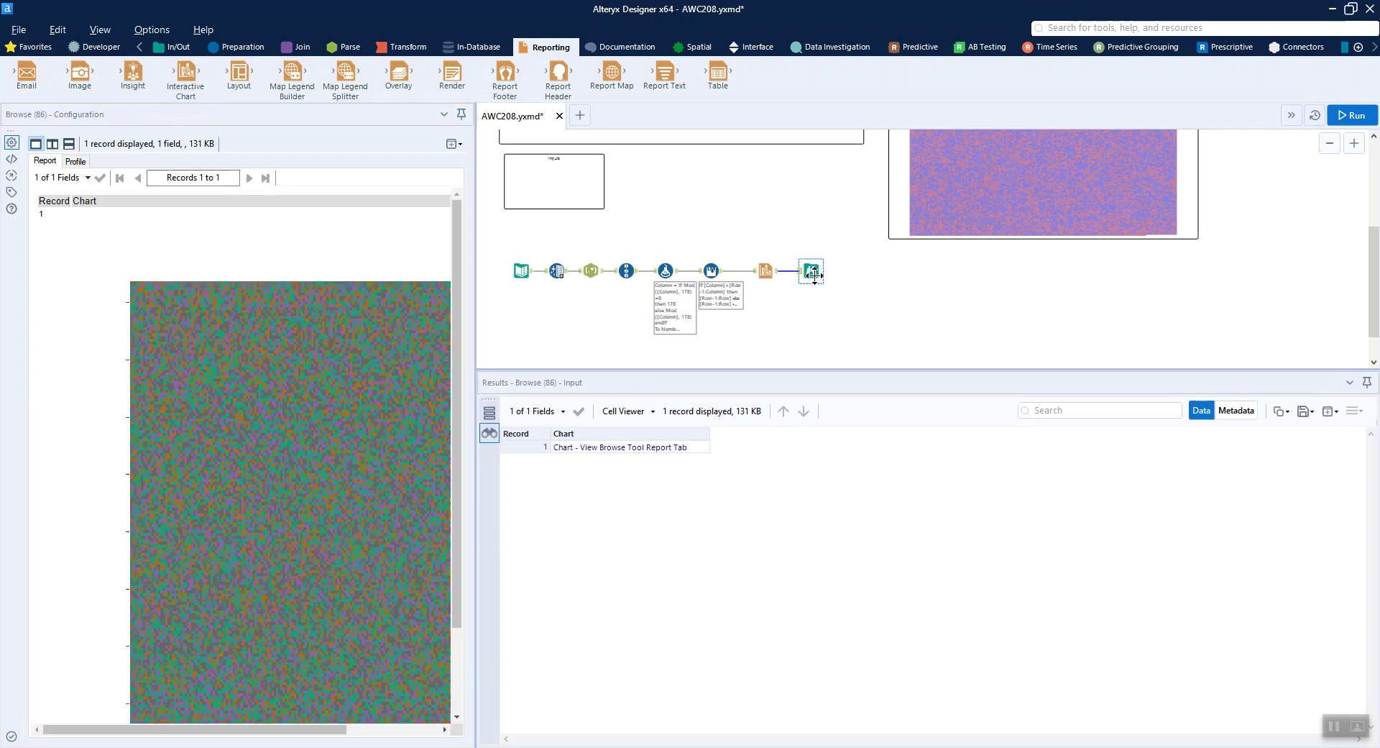
pyautogui.moveTo(352, 728); pyautogui.dragTo(401, 726)
pyautogui.scroll(-2, 392, 649)
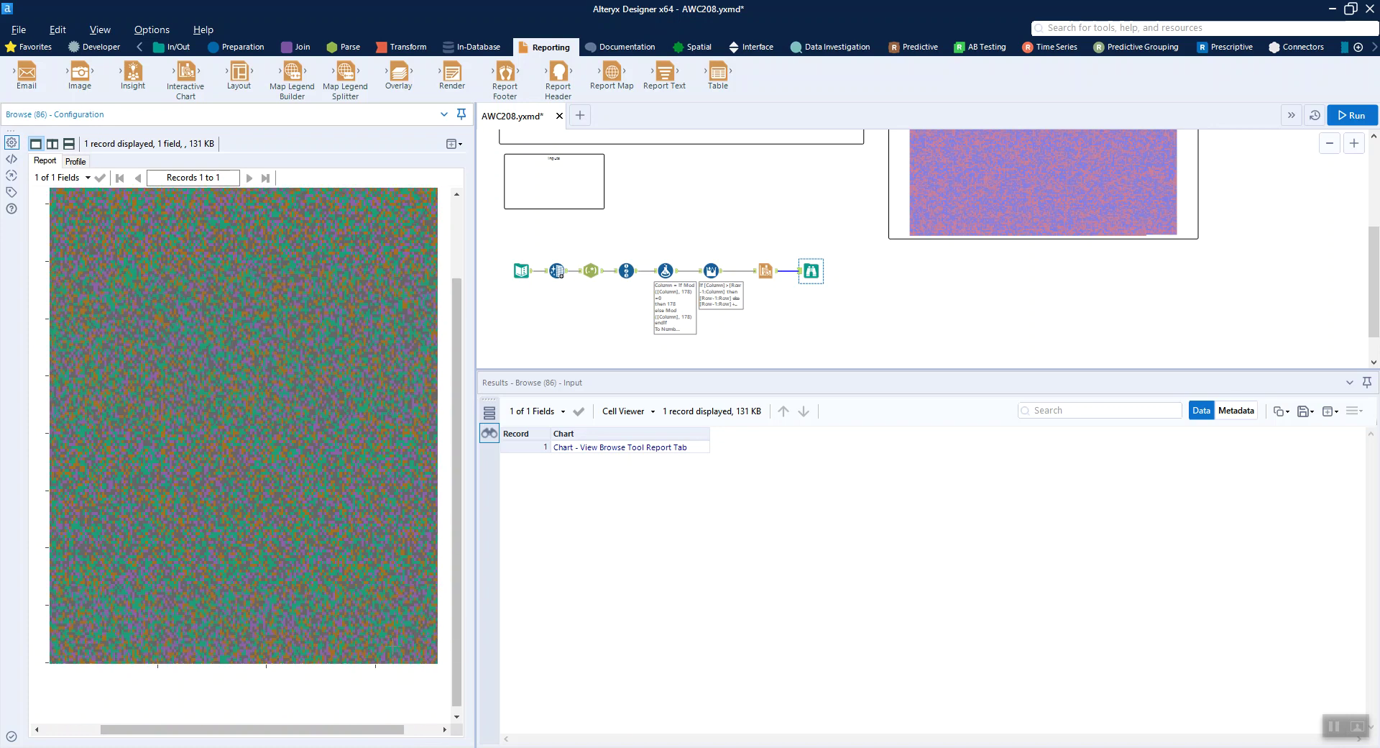
pyautogui.scroll(1, 392, 649)
pyautogui.scroll(-1, 392, 650)
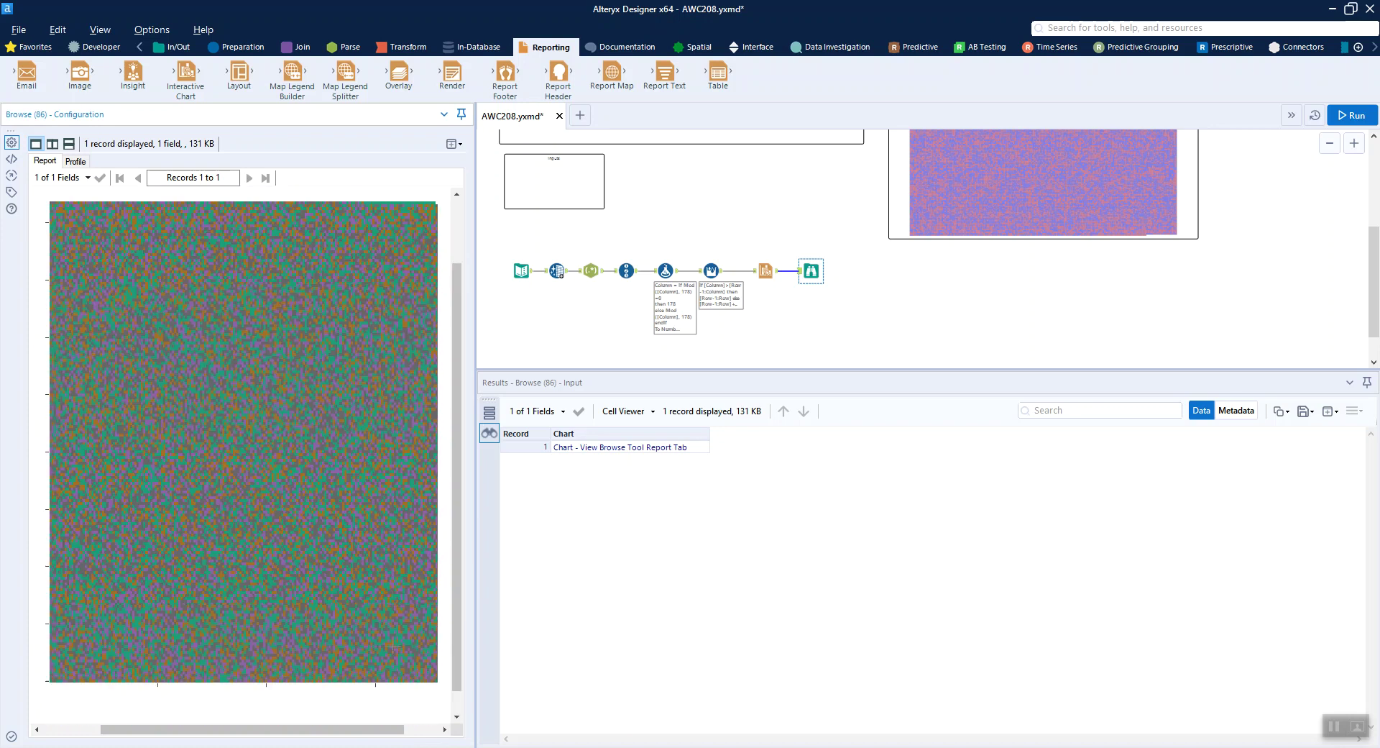
pyautogui.scroll(1, 392, 648)
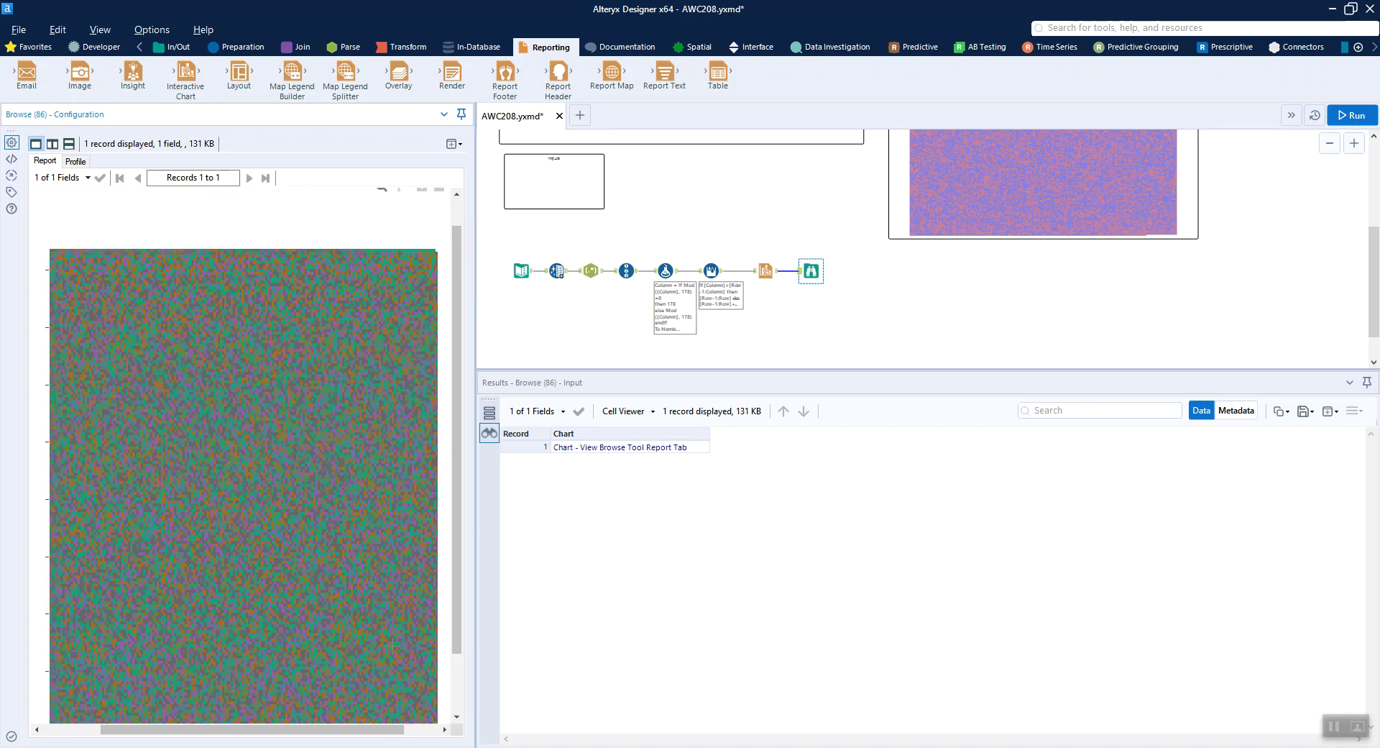